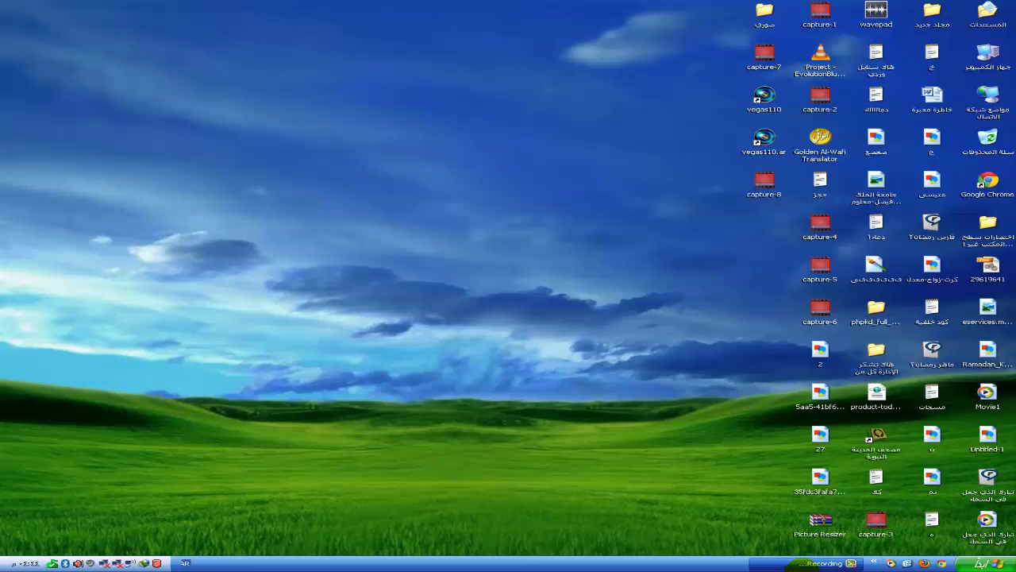
left_click(826, 563)
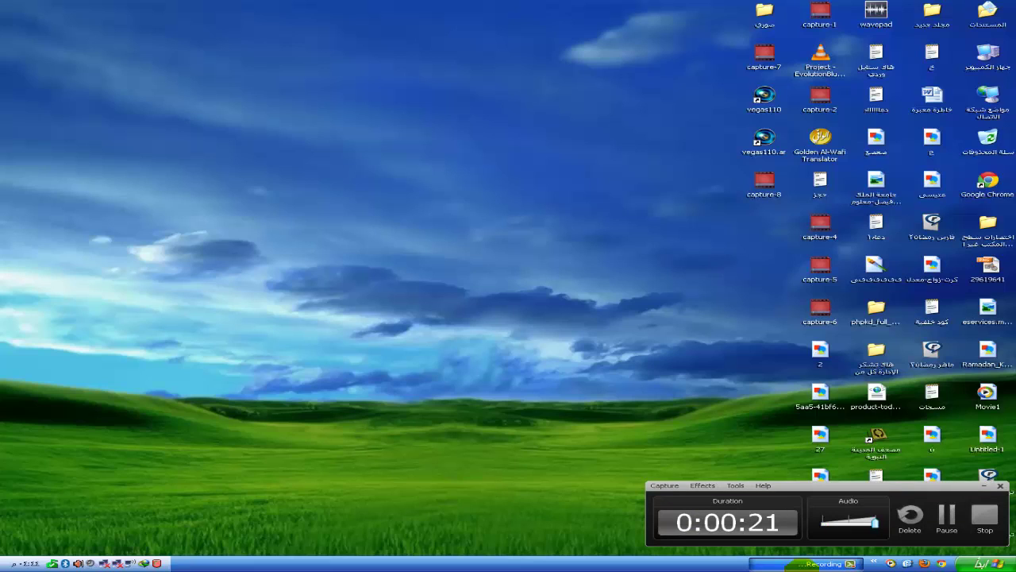
left_click(985, 486)
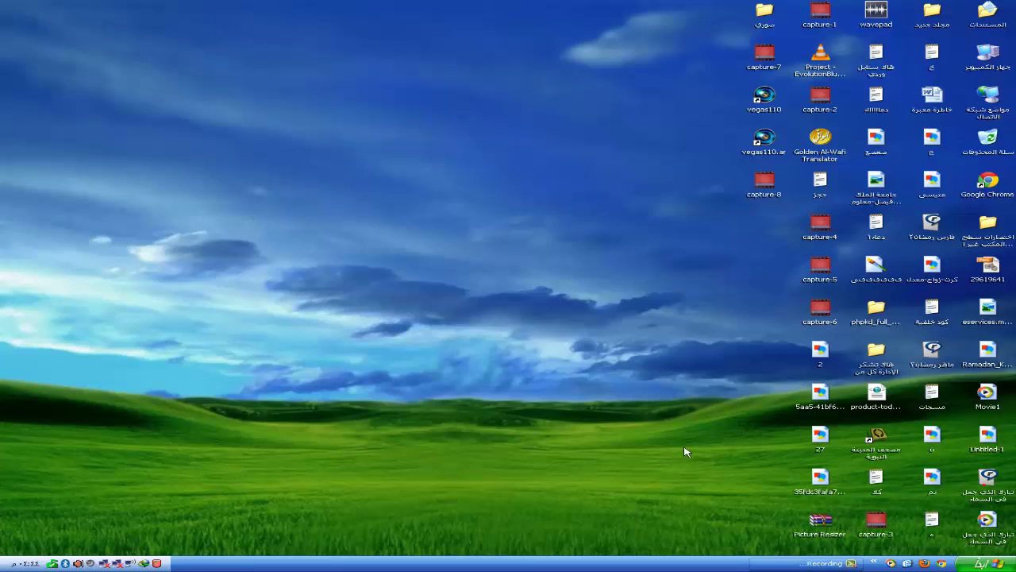
left_click(538, 191)
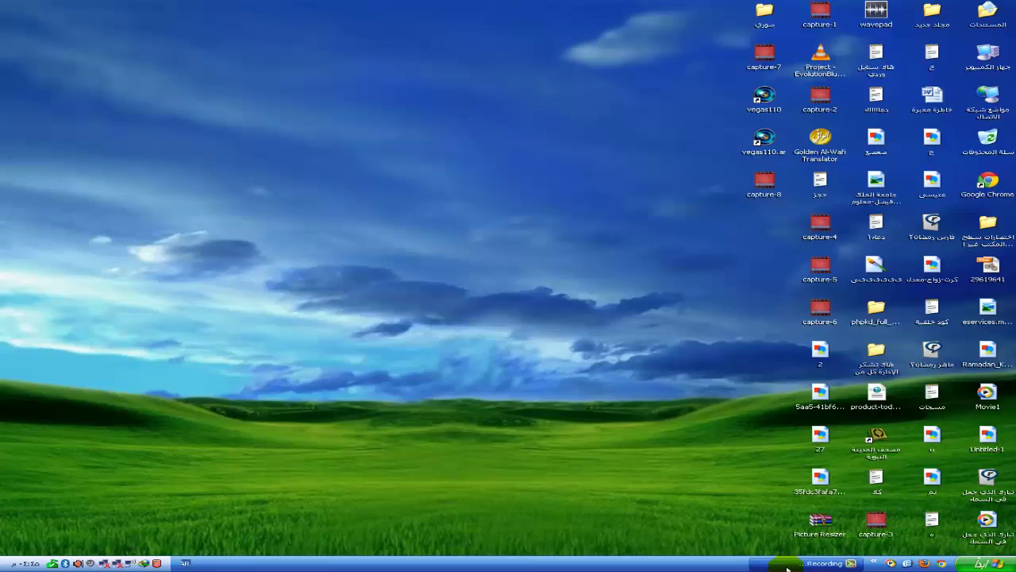
Launch SWiSHmax and start a new empty movie
left_click(983, 564)
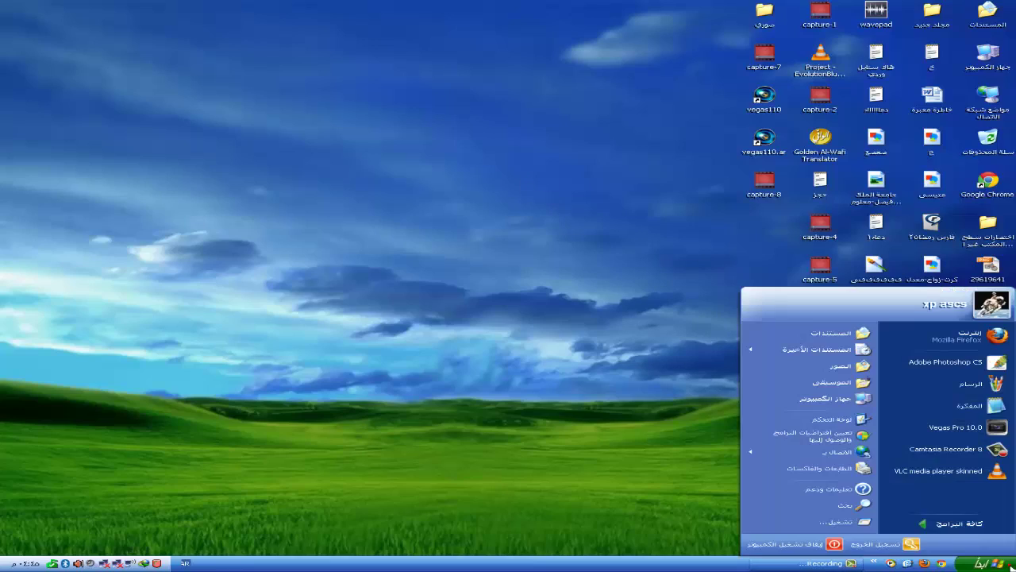
left_click(992, 524)
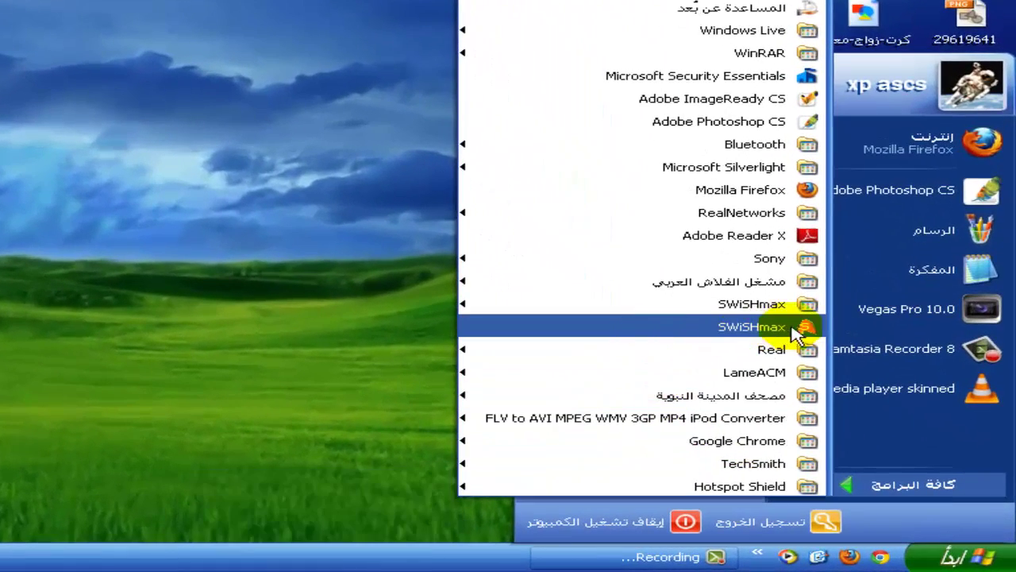
left_click(797, 330)
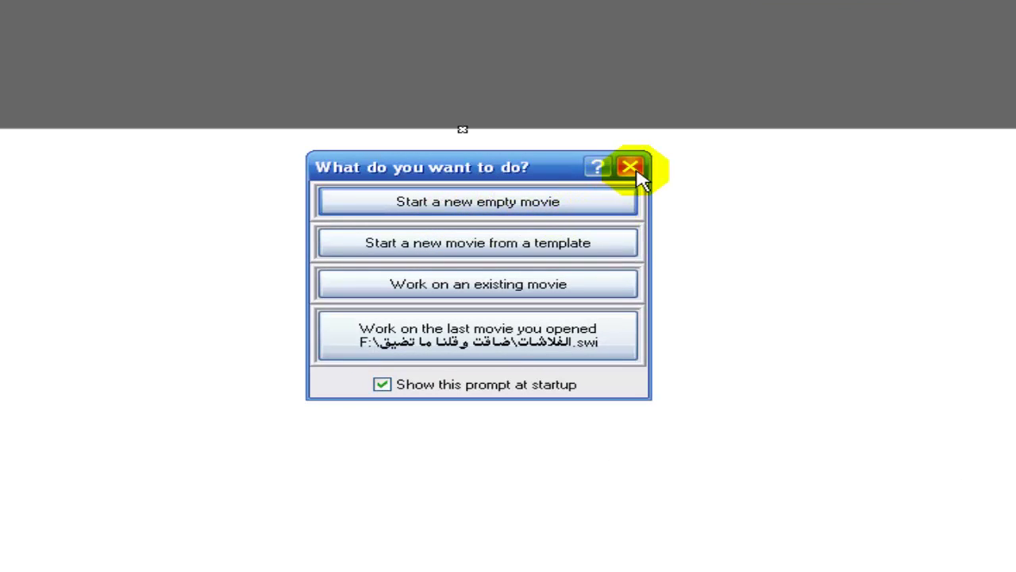
left_click(565, 203)
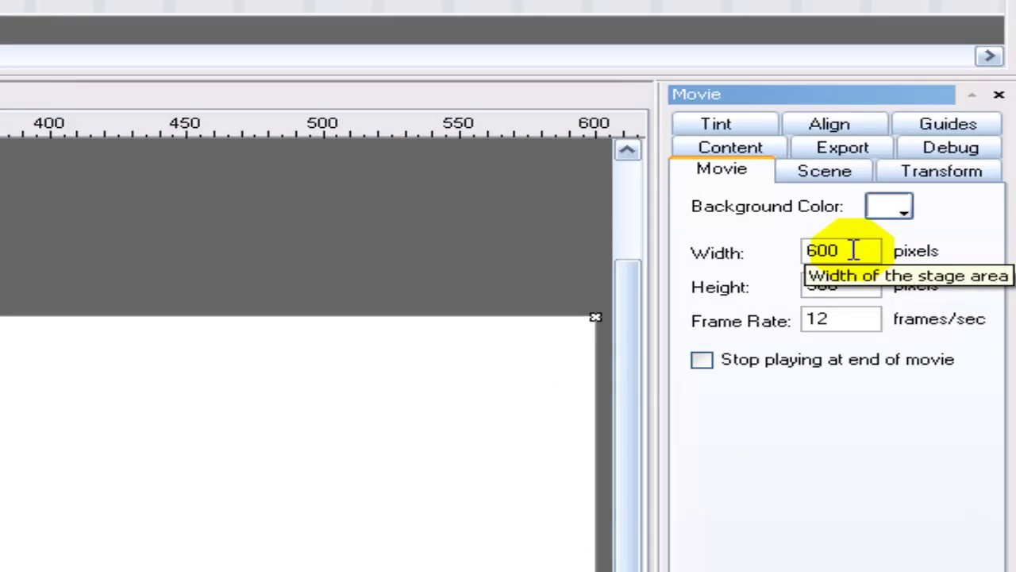
Confirm the movie's stage size as 600 pixels wide and 300 pixels high
double_click(854, 250)
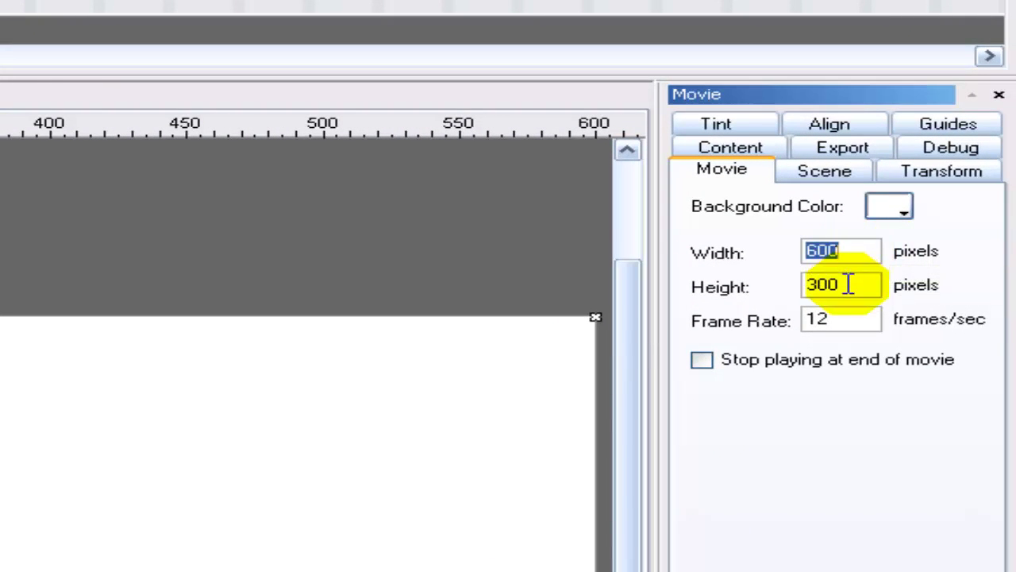
left_click(846, 283)
double_click(847, 284)
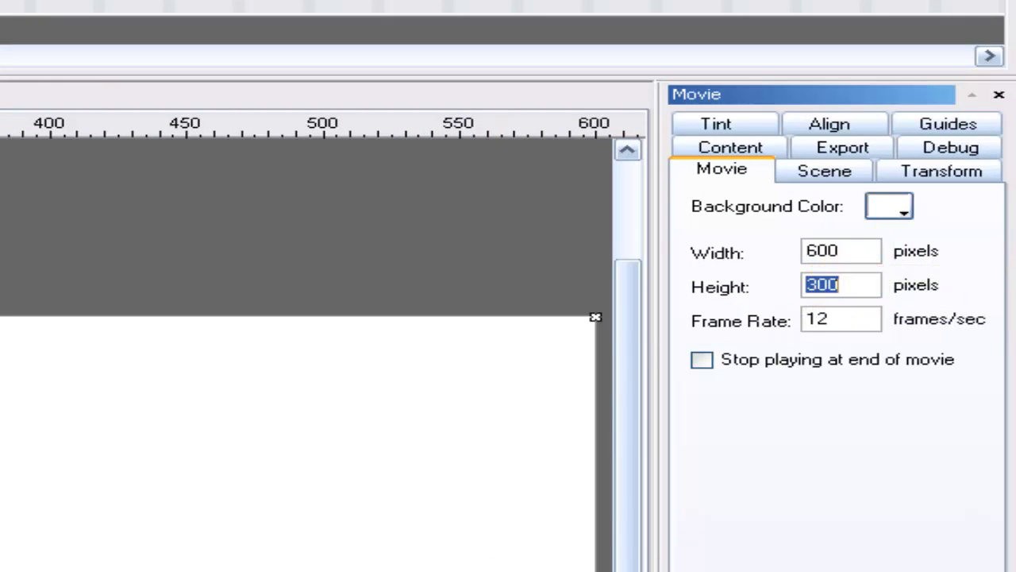
key("Return")
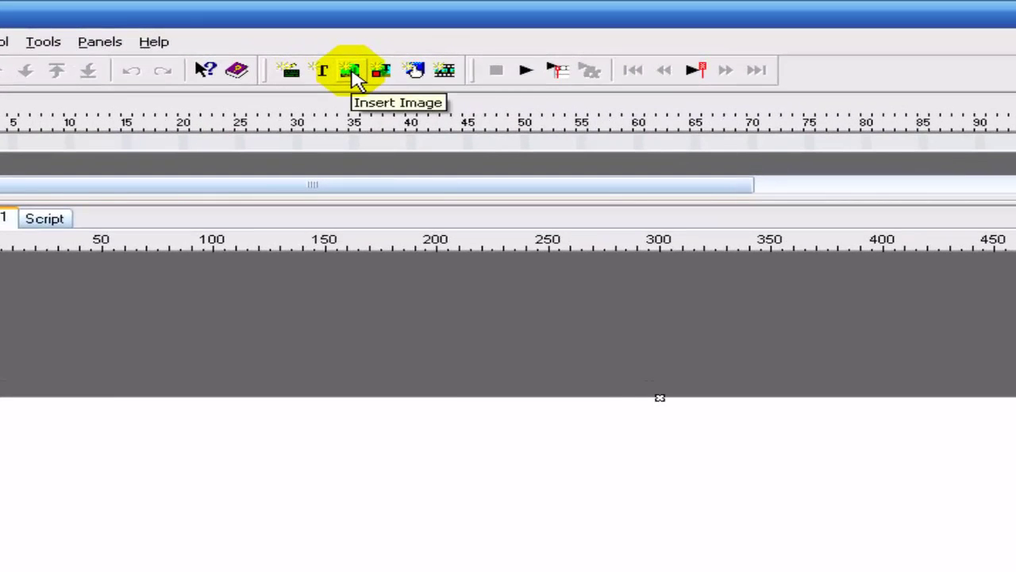
Insert the image 01.gif from the الصور folder into the scene
left_click(353, 74)
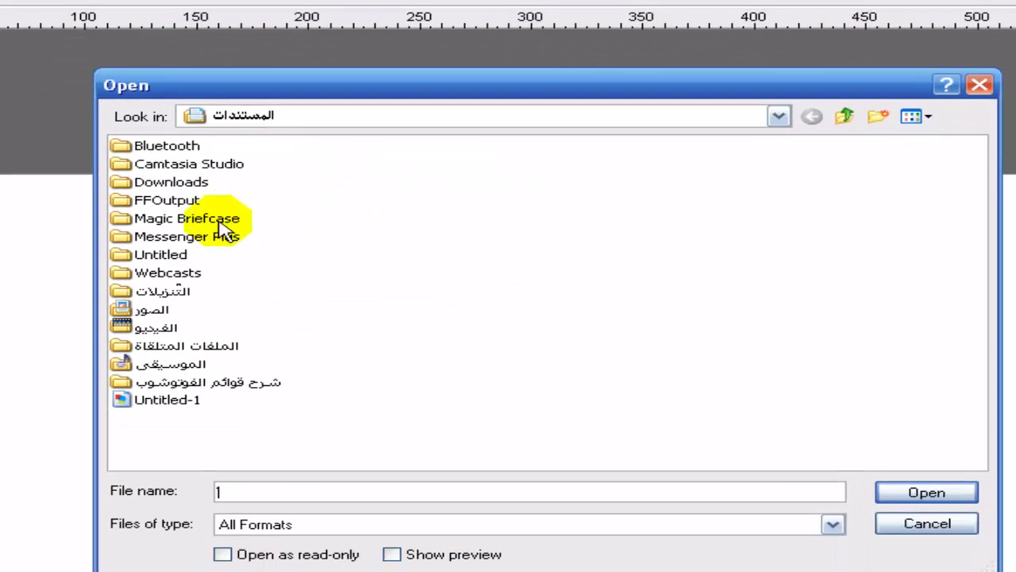
double_click(146, 308)
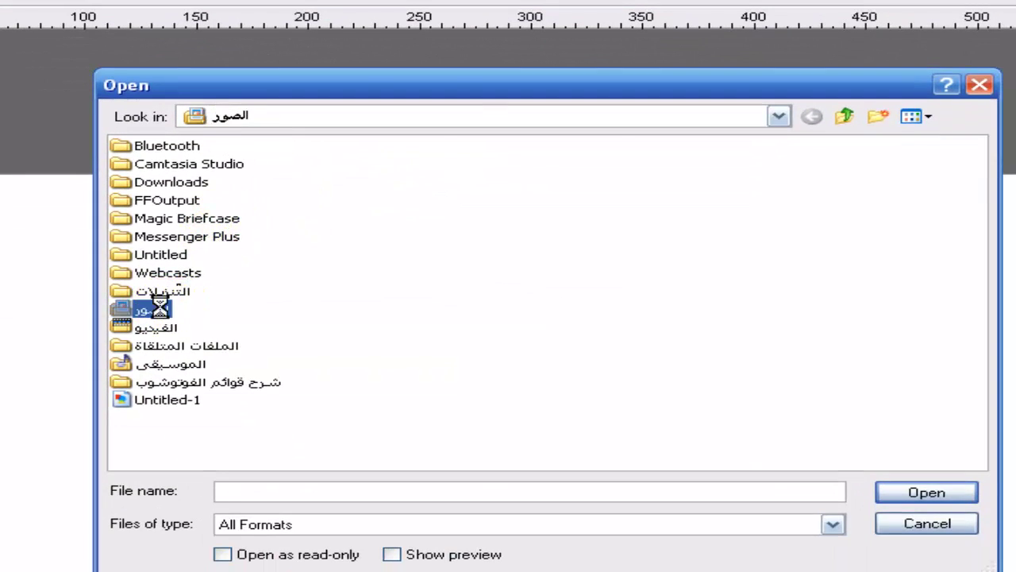
double_click(378, 203)
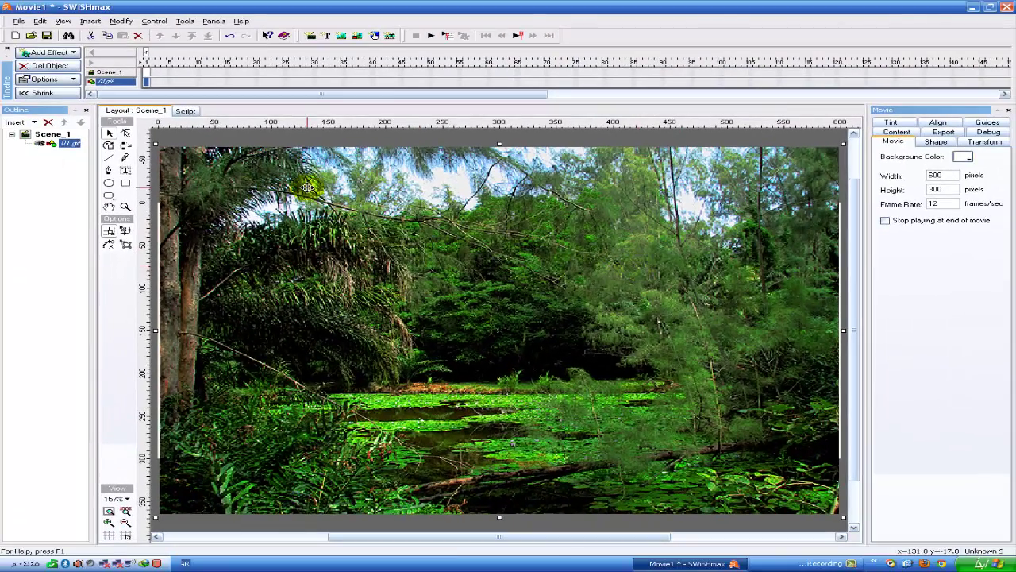
Scale the inserted image down to about 500 by 280 pixels and align it with the stage's upper-left corner
left_click_drag(307, 188, 370, 234)
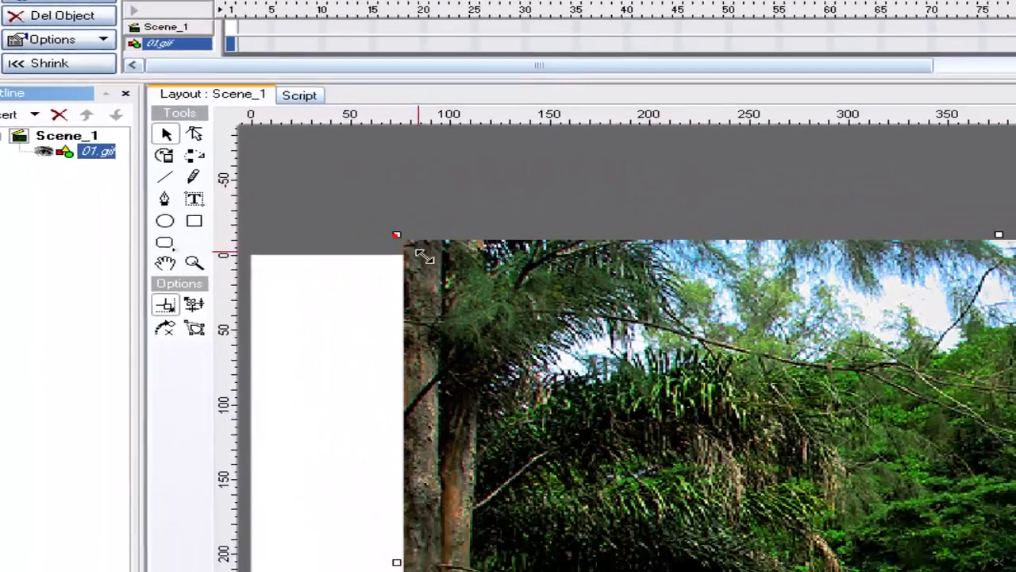
left_click_drag(447, 268, 658, 509)
left_click_drag(418, 338, 163, 177)
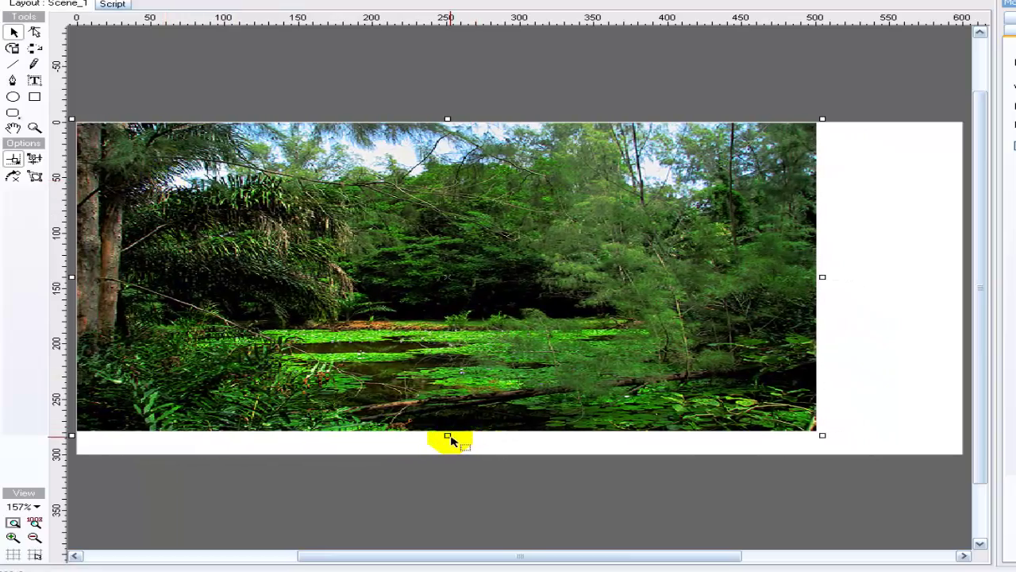
Stretch the image to the stage's lower and right edges so it fills the full 600 by 300 pixels
left_click_drag(447, 436, 446, 455)
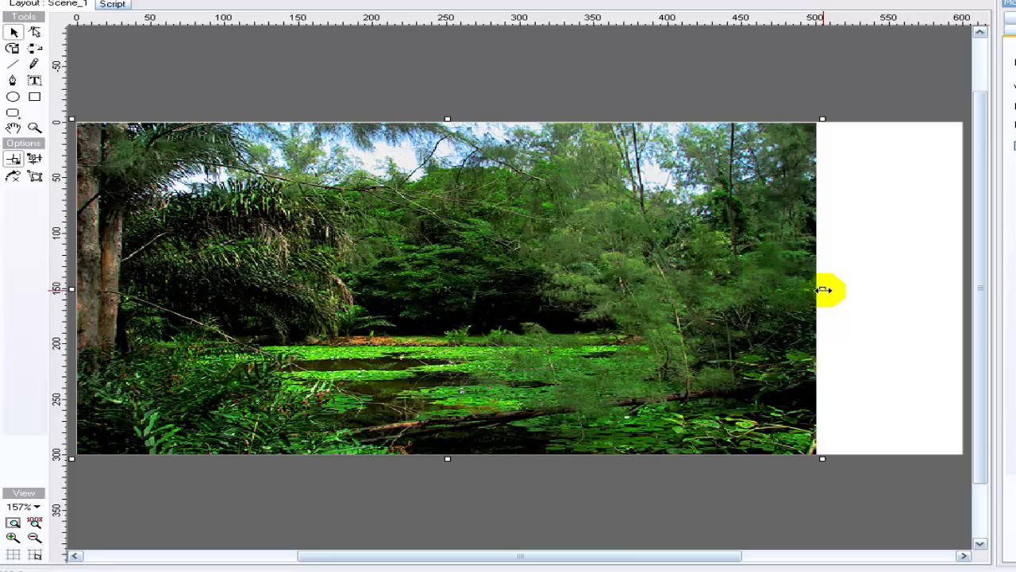
left_click_drag(823, 289, 963, 288)
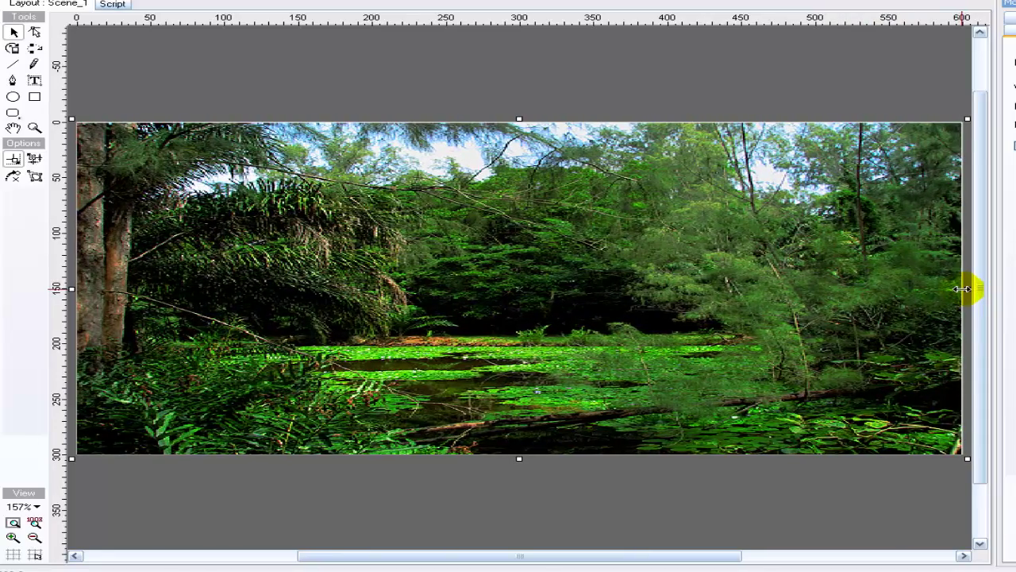
left_click(521, 120)
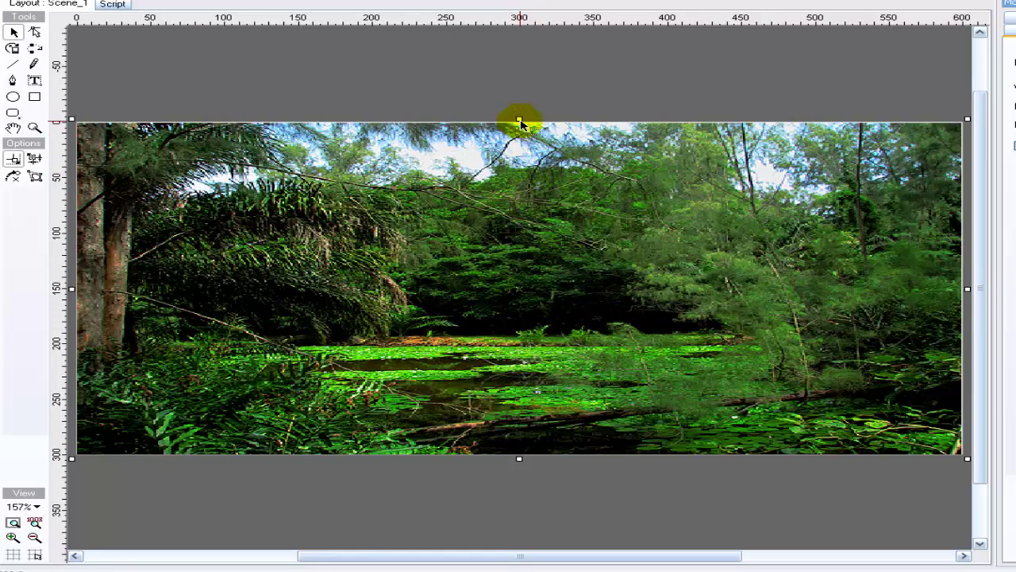
left_click_drag(519, 119, 518, 118)
mouse_move(971, 283)
left_mouse_down()
mouse_move(983, 286)
mouse_move(963, 288)
left_mouse_up()
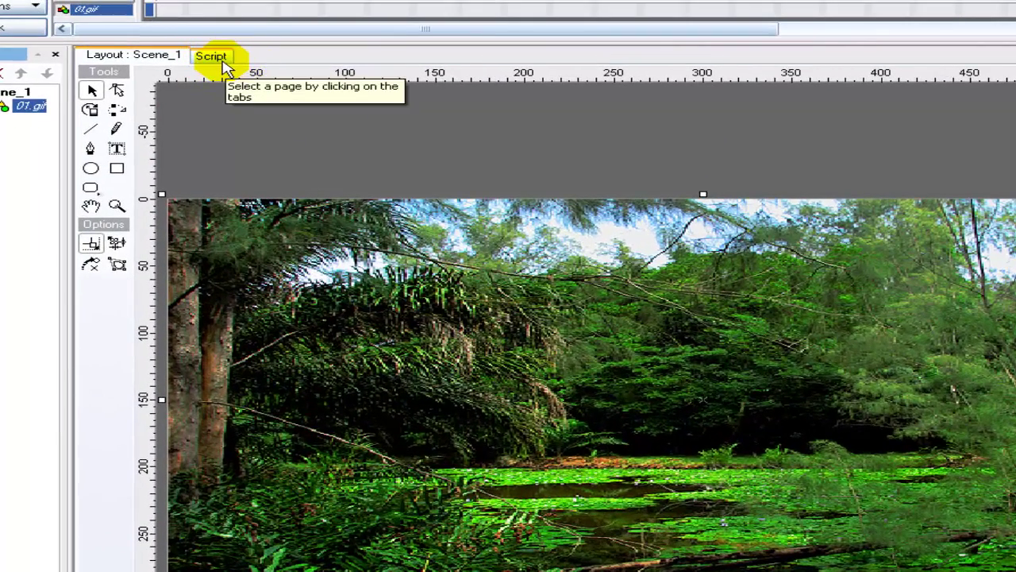
Add an on (rollOver) button event to the script of 01.gif
left_click(225, 68)
left_click(131, 78)
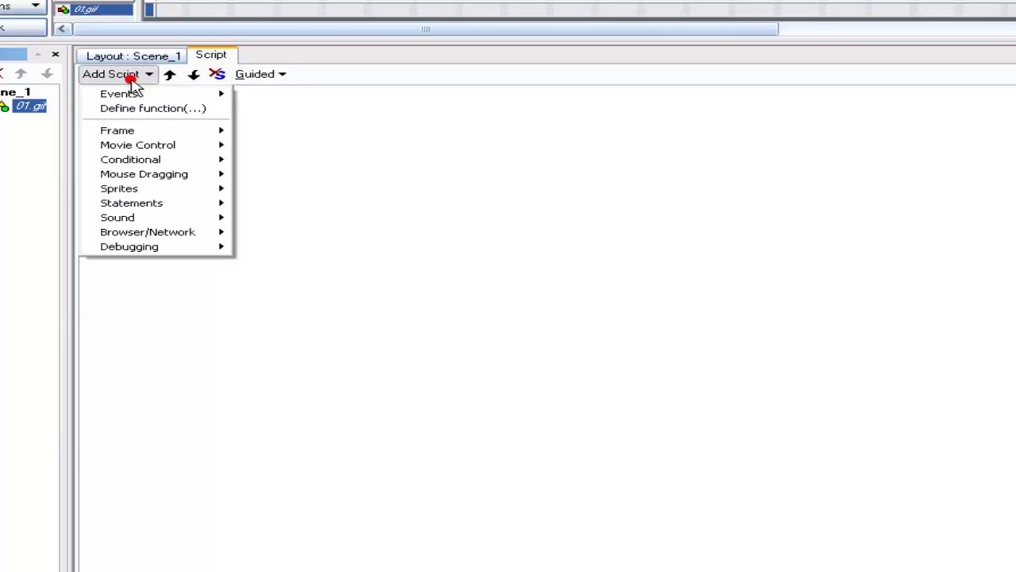
mouse_move(127, 95)
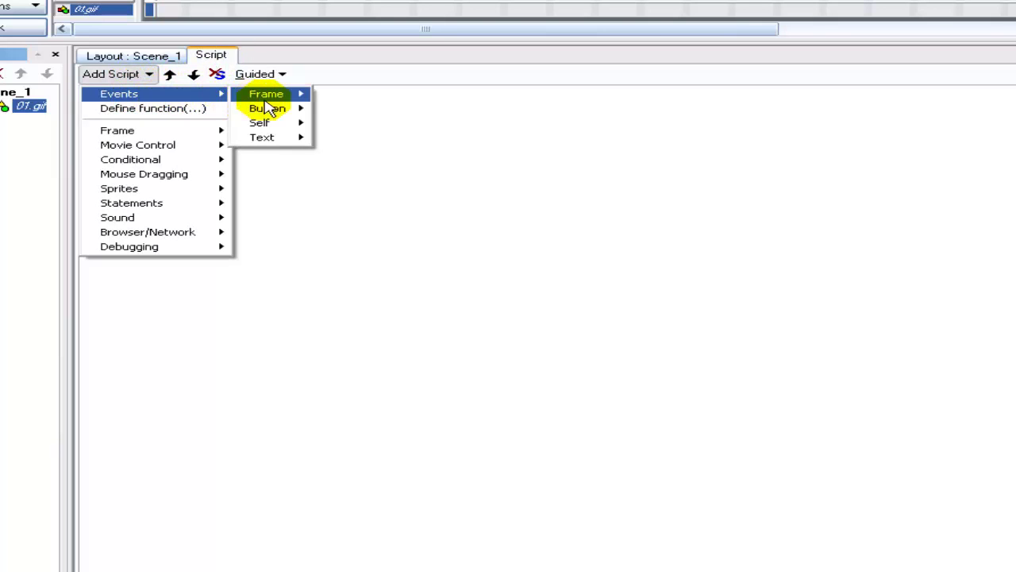
mouse_move(274, 108)
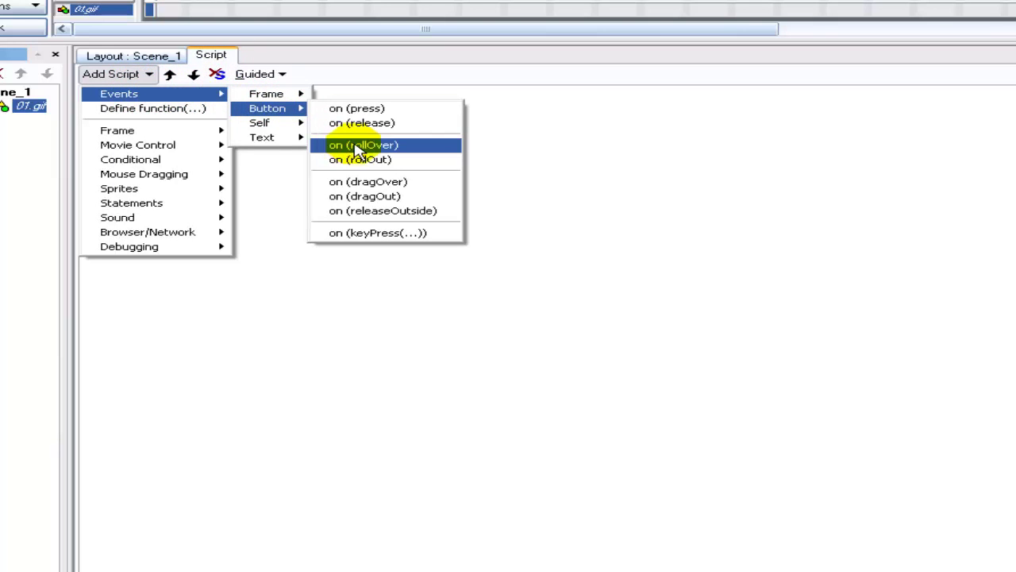
left_click(391, 146)
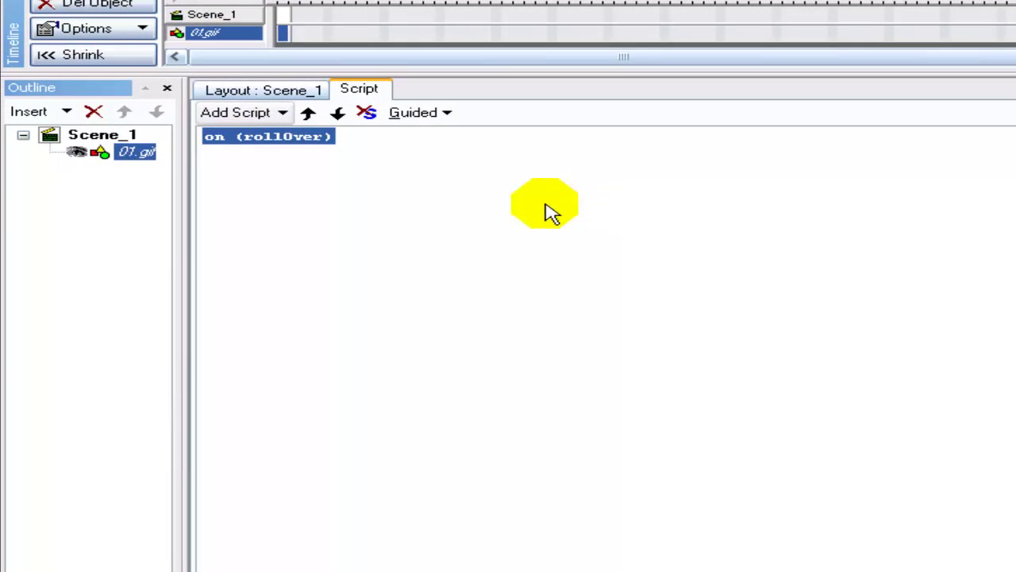
Add a playSound action to the rollOver event, importing and assigning the desktop sound file فارس رمضان٢.mp3
left_click(238, 115)
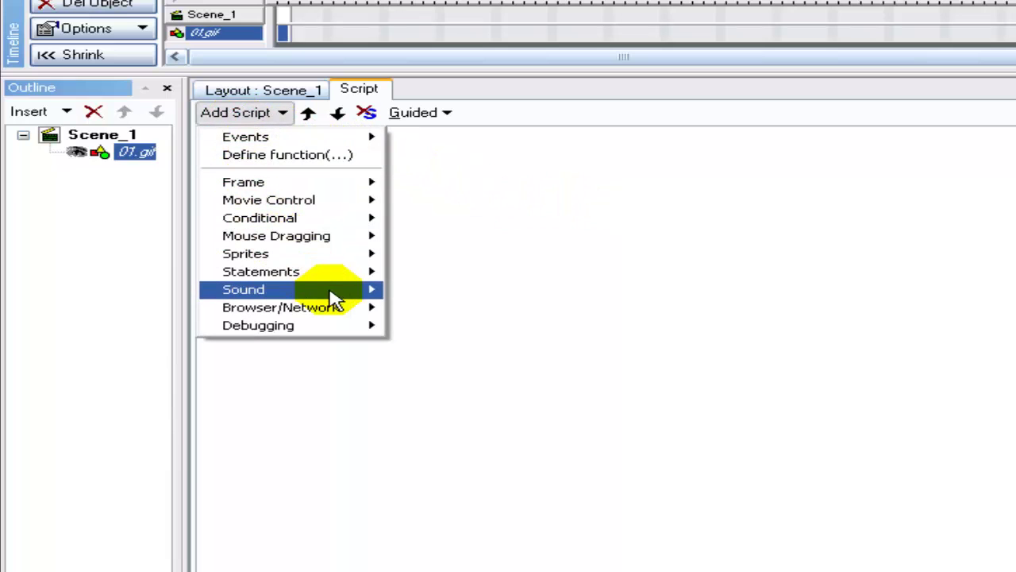
mouse_move(333, 295)
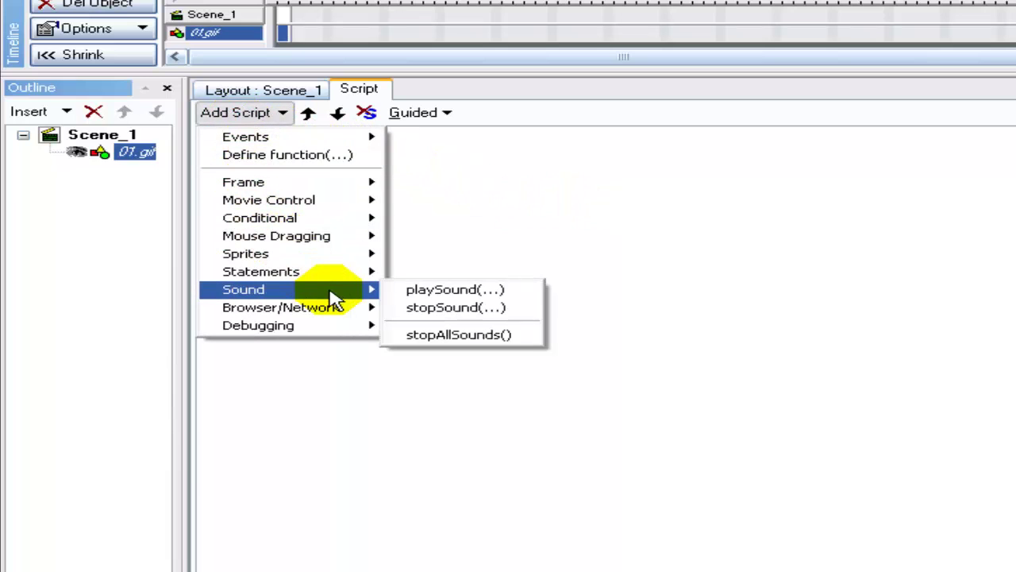
left_click(495, 292)
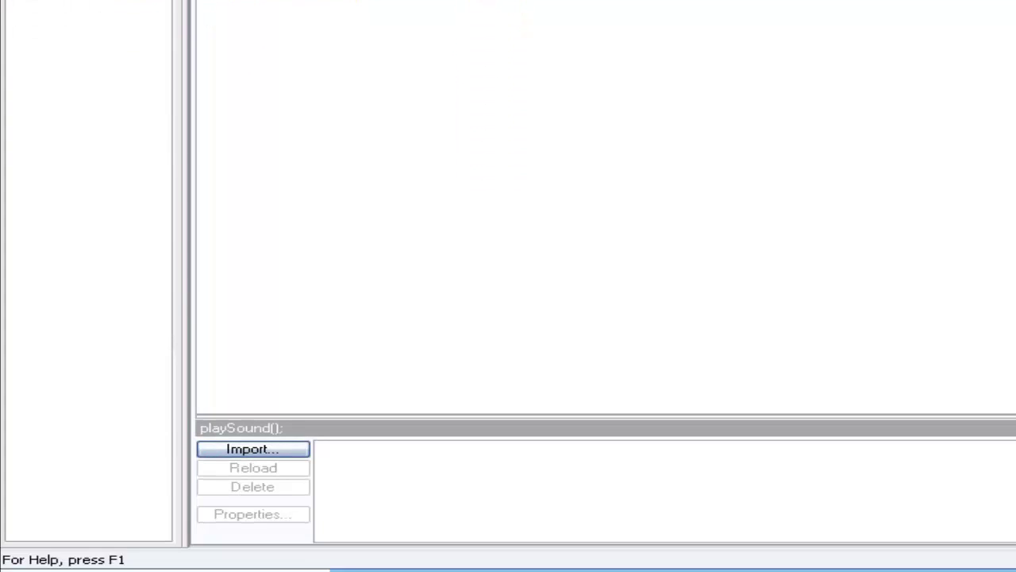
left_click(253, 449)
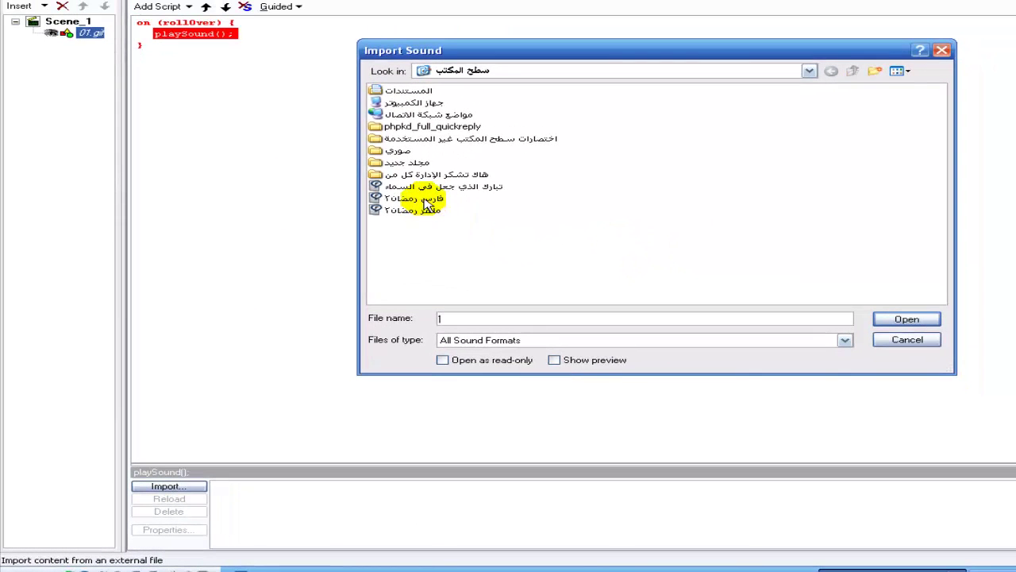
double_click(429, 199)
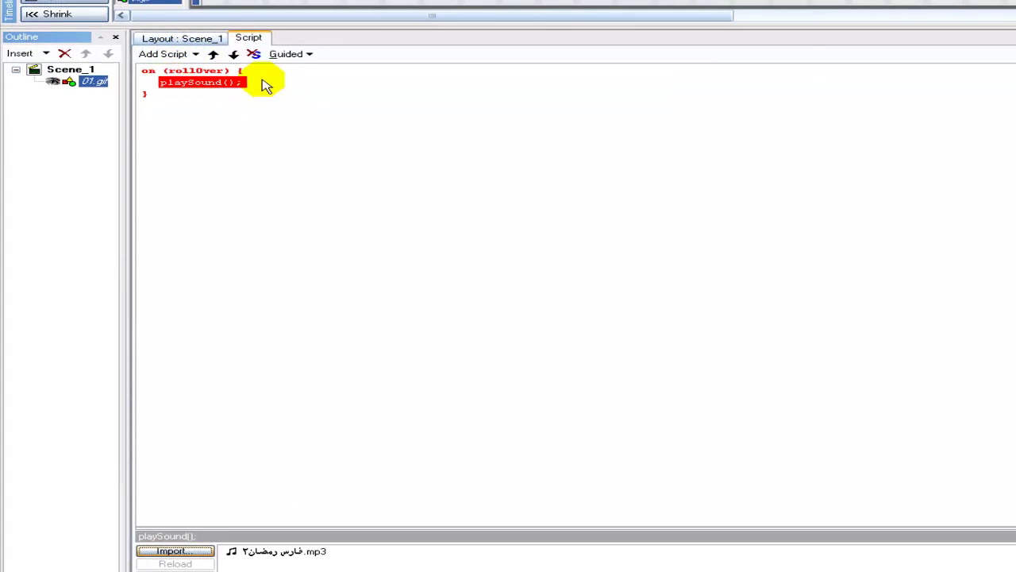
left_click(261, 553)
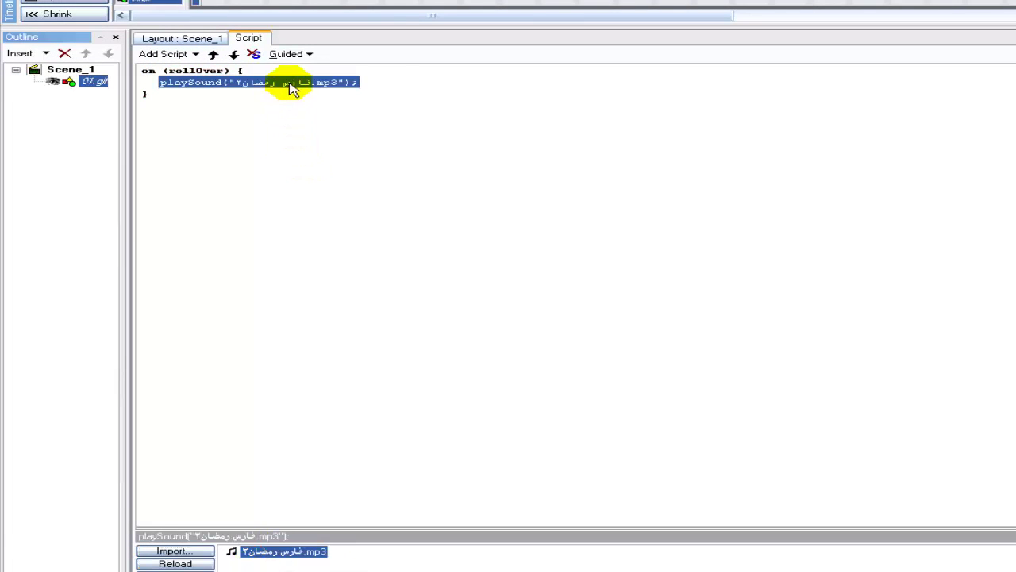
Add an on (rollOut) event with a stopSound action for فارس رمضان٢.mp3, and return to the scene layout
left_click(193, 54)
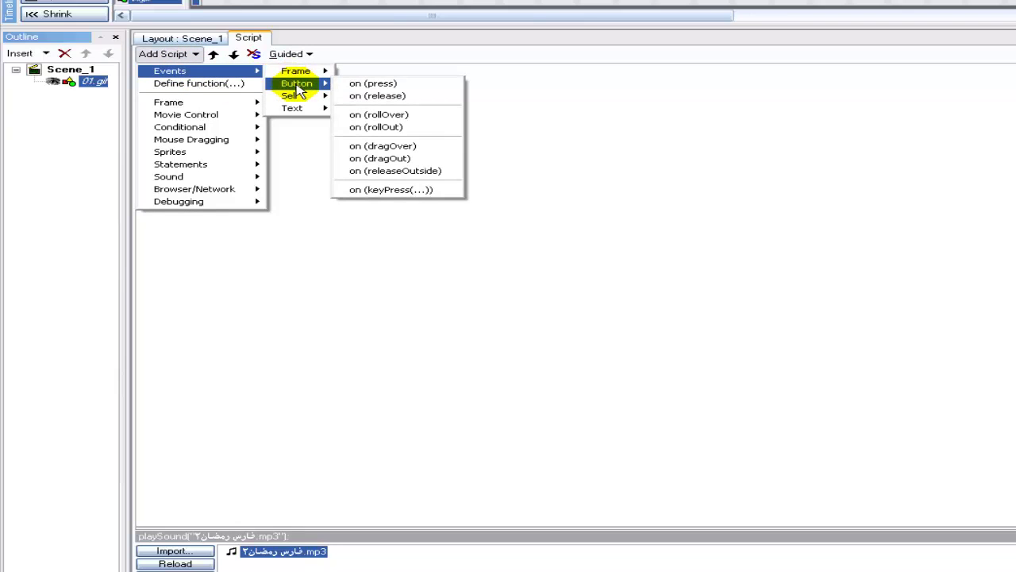
left_click(403, 129)
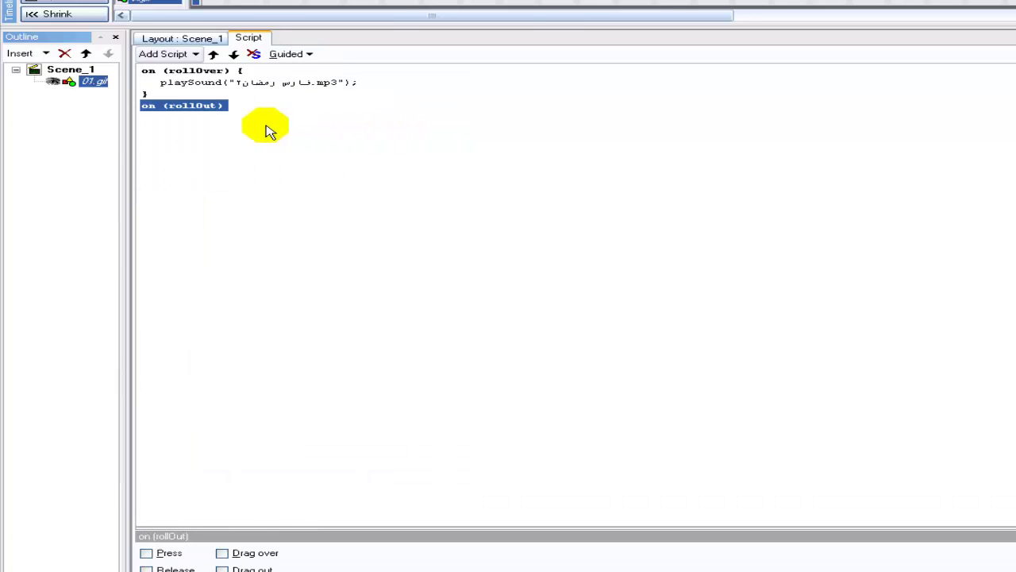
left_click(184, 54)
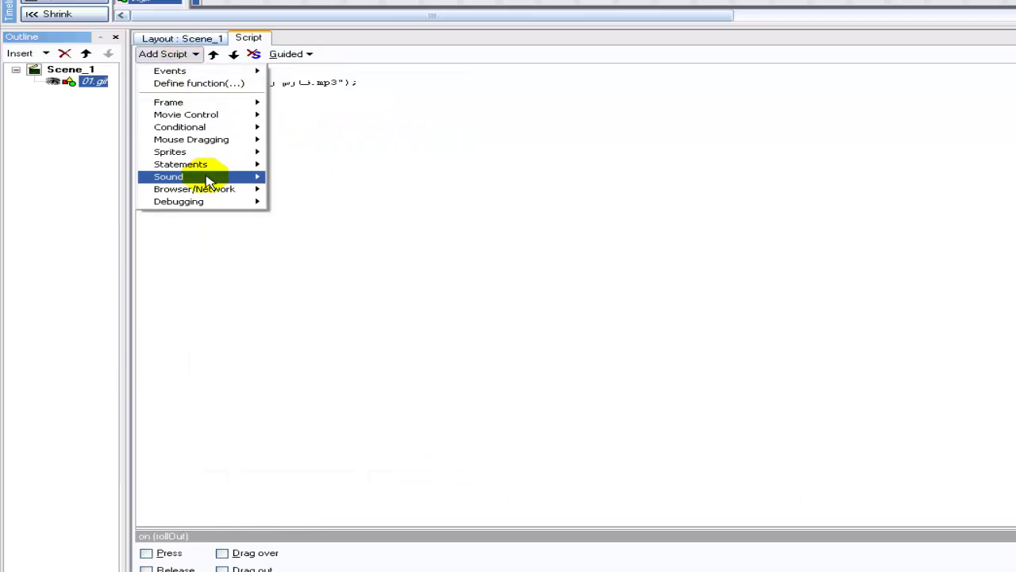
mouse_move(254, 177)
left_click(316, 189)
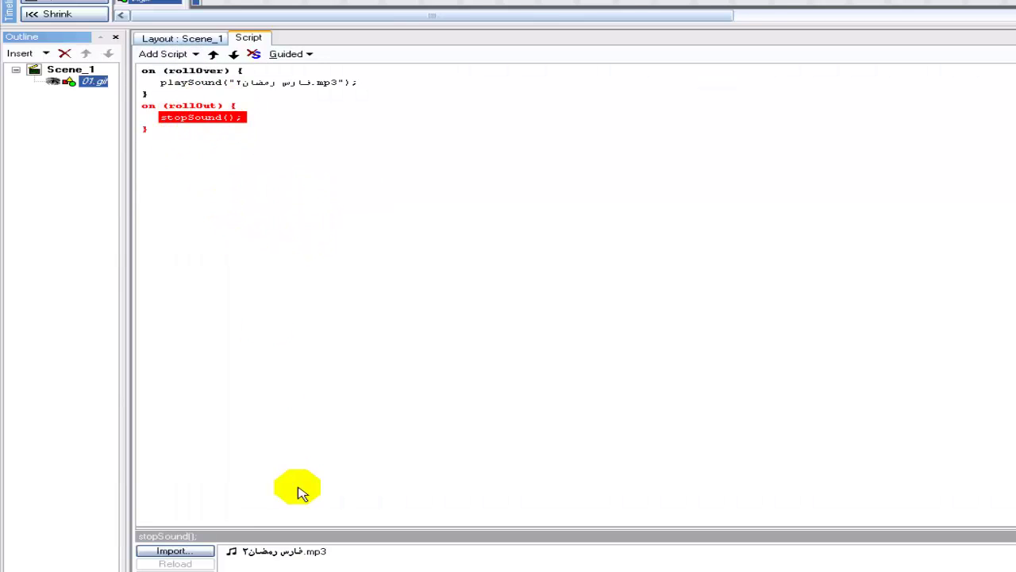
left_click(288, 553)
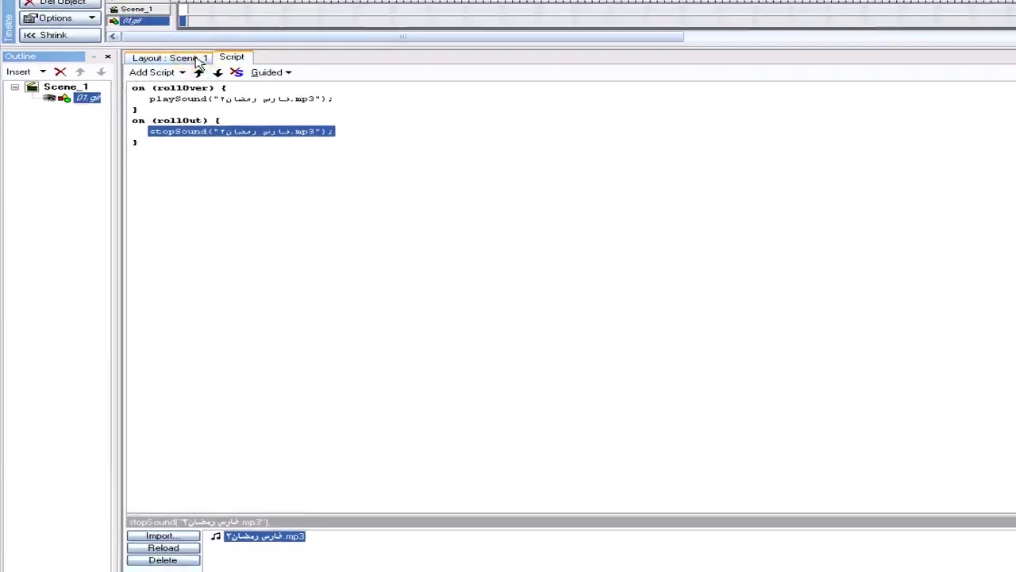
left_click(199, 60)
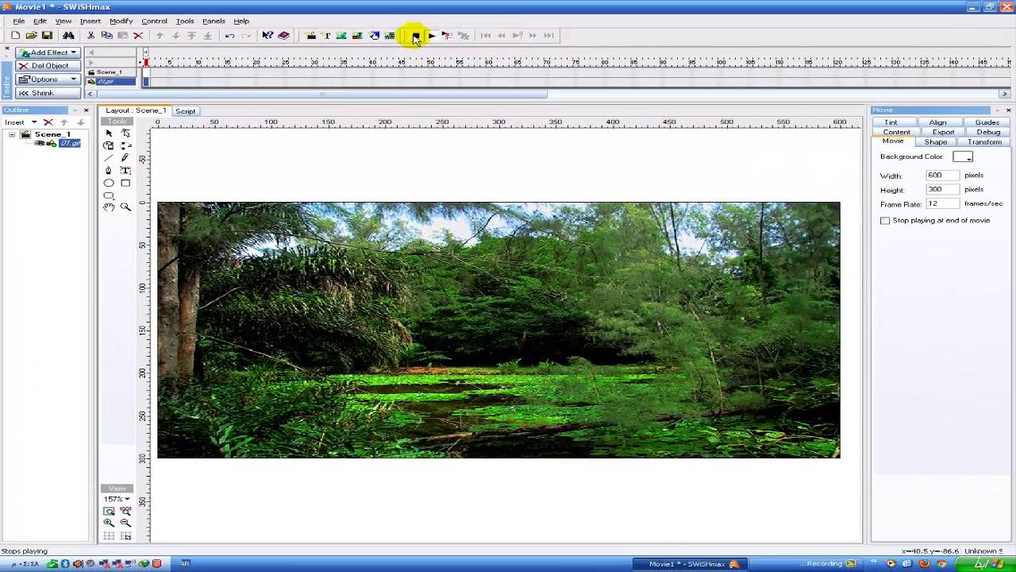
Stop the movie preview
left_click(413, 35)
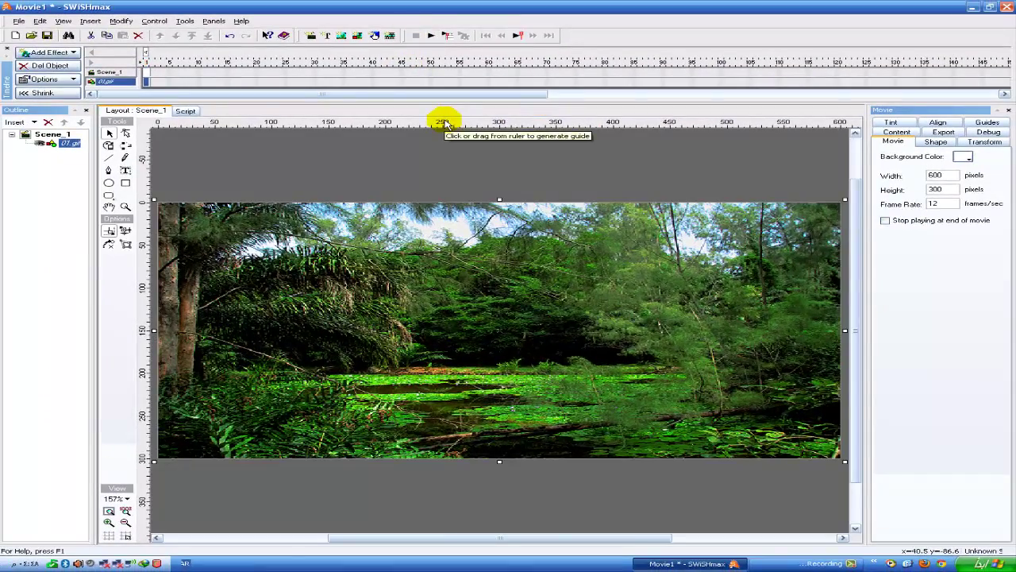
left_click(328, 37)
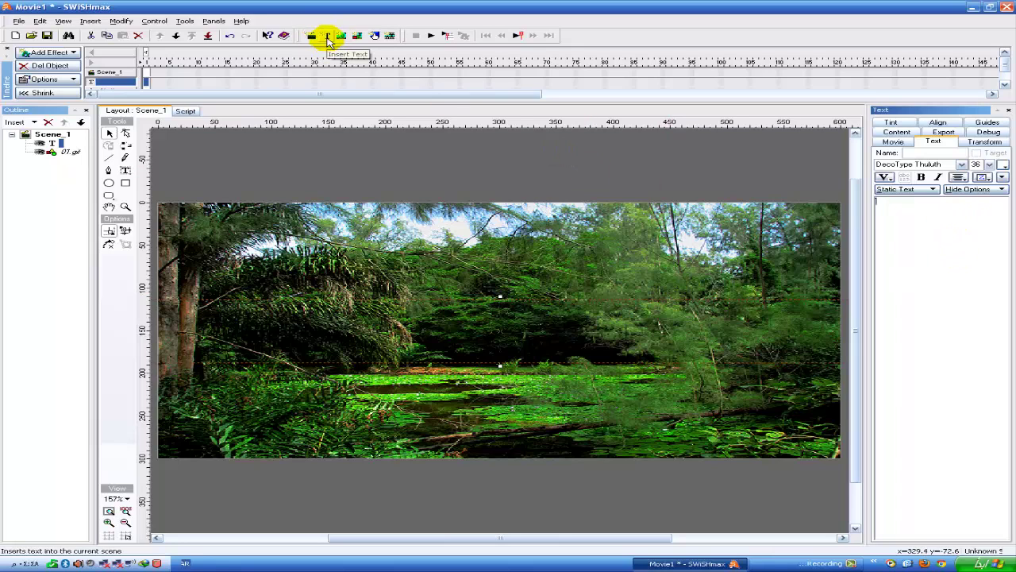
right_click(61, 145)
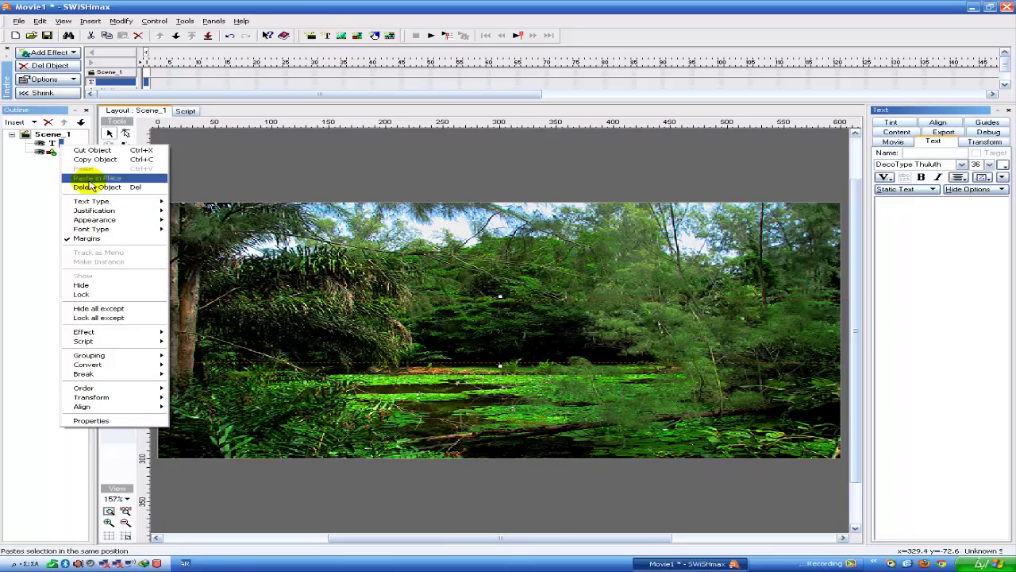
left_click(66, 151)
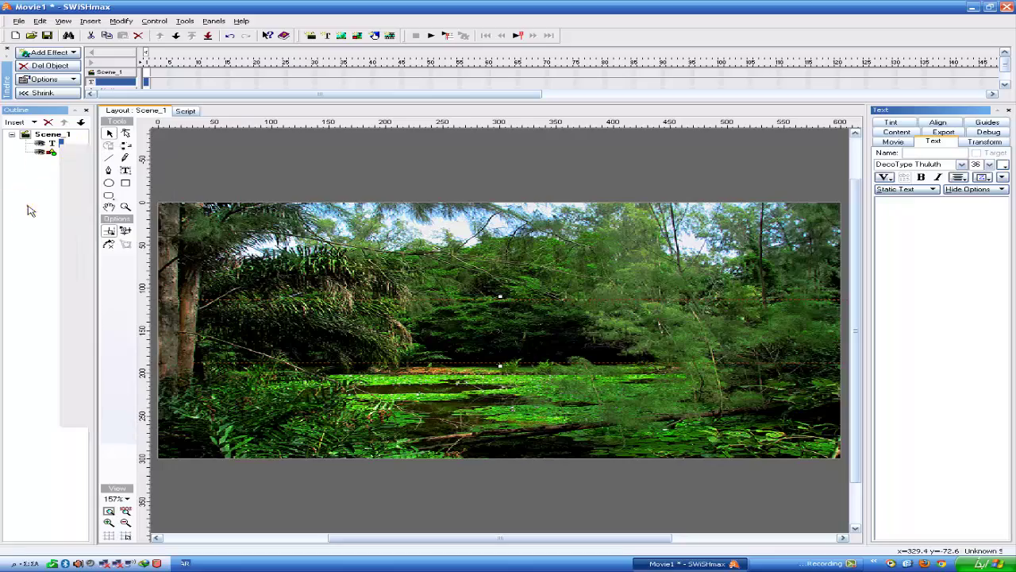
left_click(68, 135)
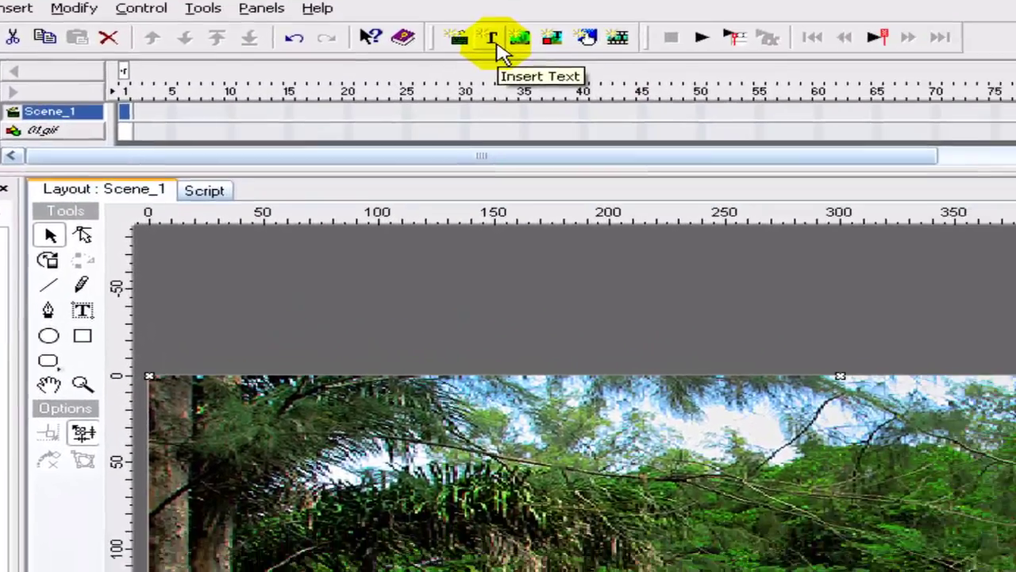
Insert a static text object into the scene and enter the author's tutorial channel name in Arabic as its text
left_click(495, 43)
left_click(875, 242)
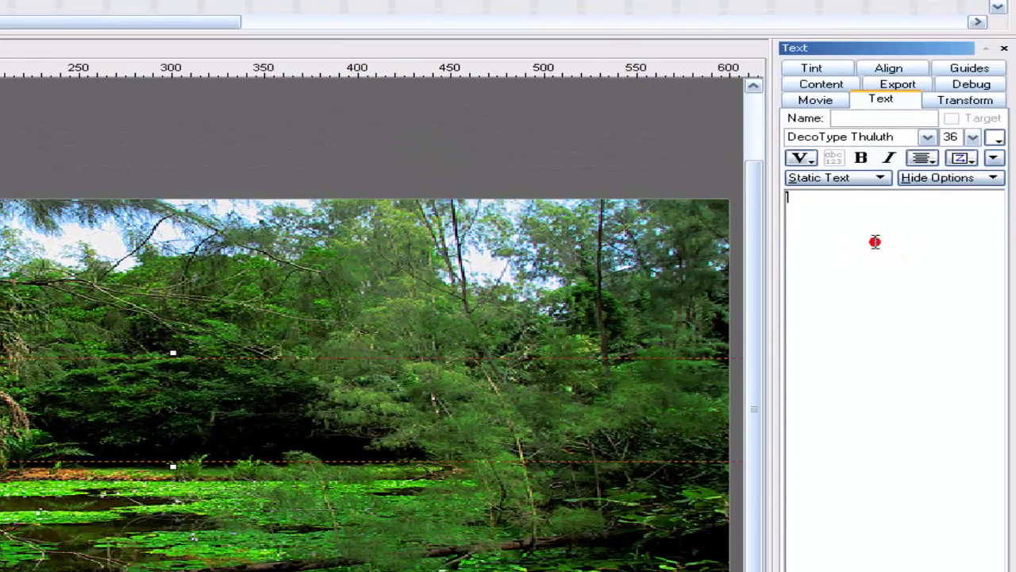
type("ابورامي")
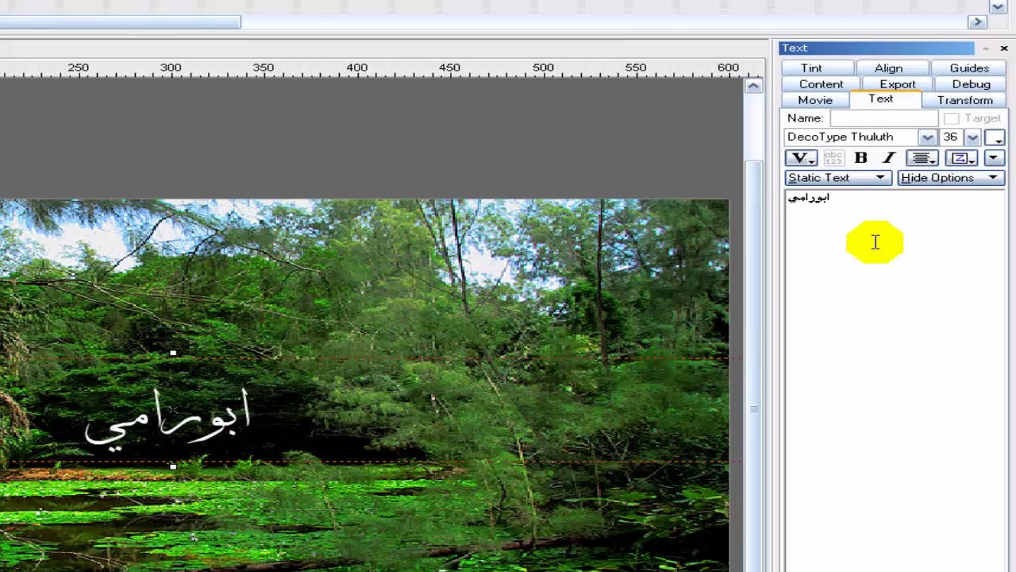
key("ctrl+a")
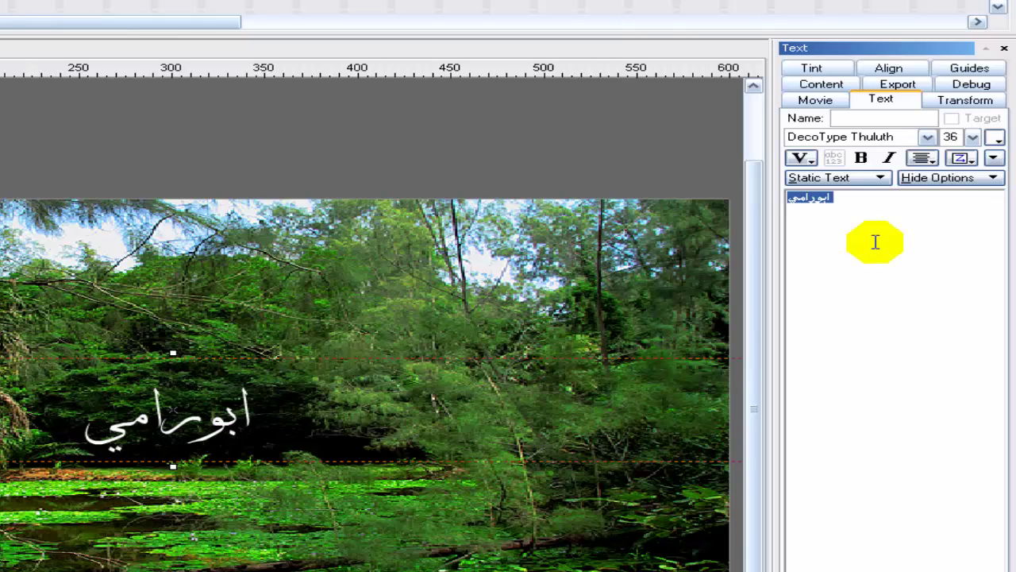
type("قناة ابورامي ل")
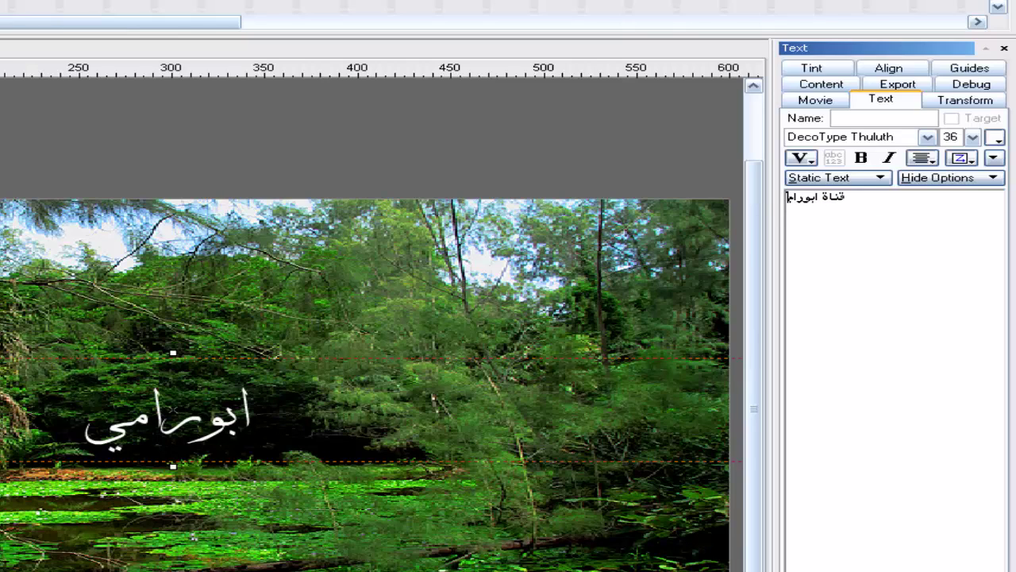
type("لشروحا")
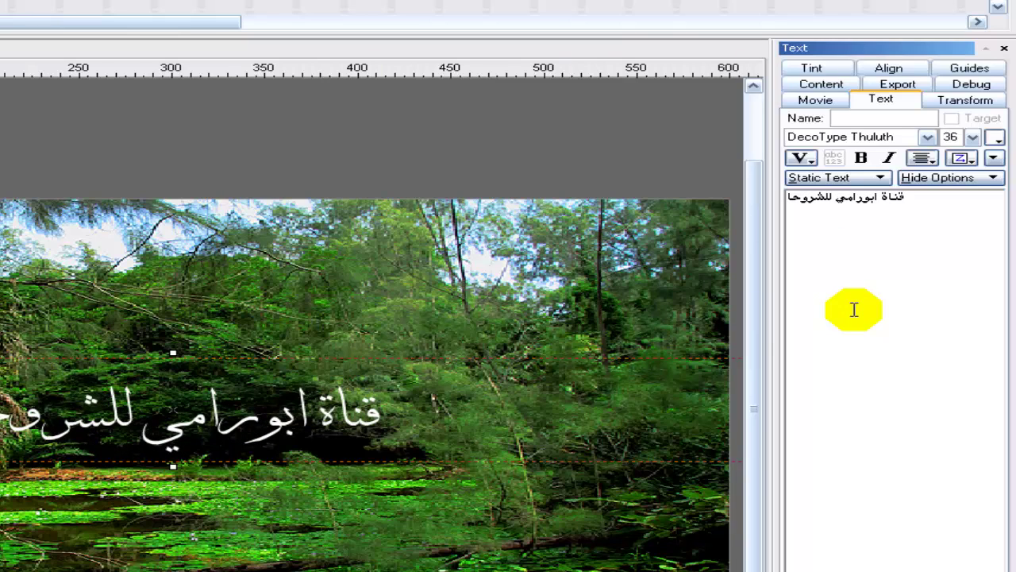
type("ت")
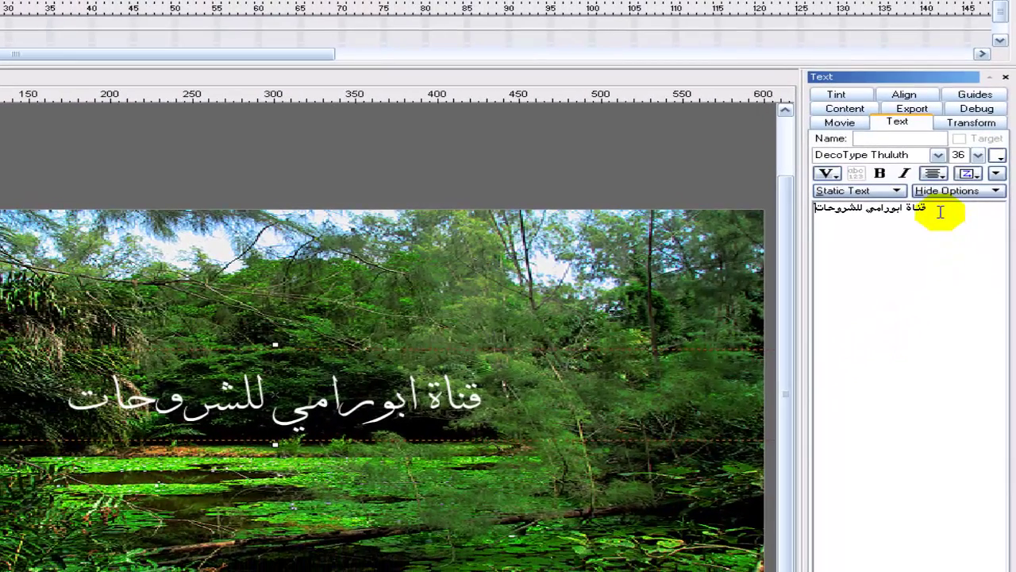
Select the whole channel title and set its font to Diwani Letter
double_click(937, 211)
left_click(941, 213)
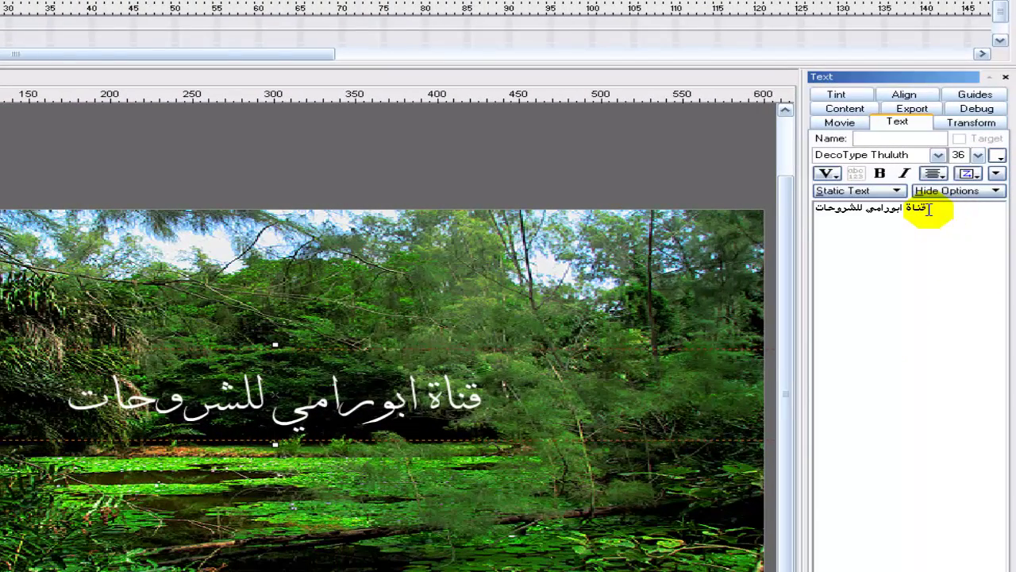
triple_click(926, 208)
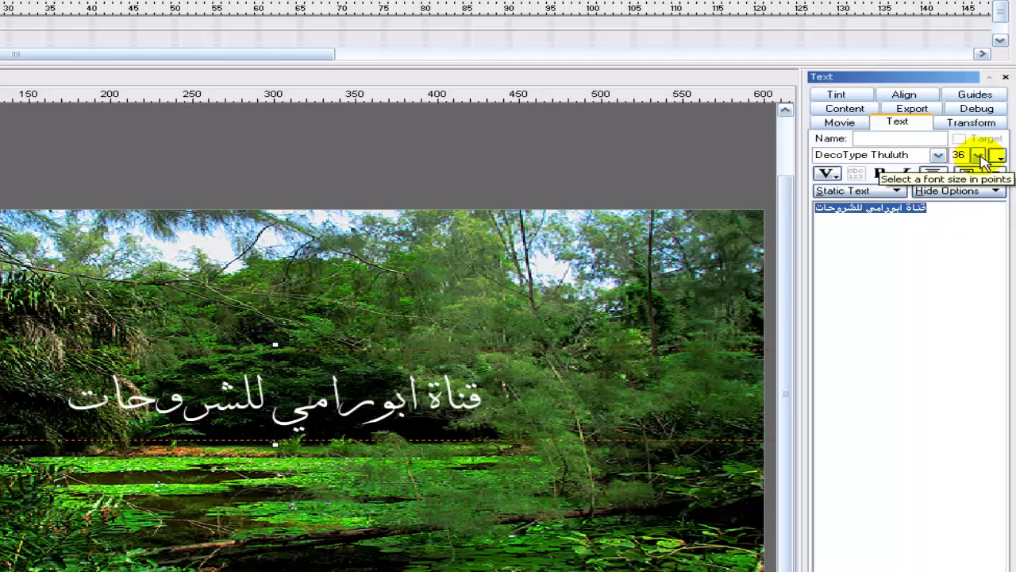
left_click(938, 156)
left_click(905, 204)
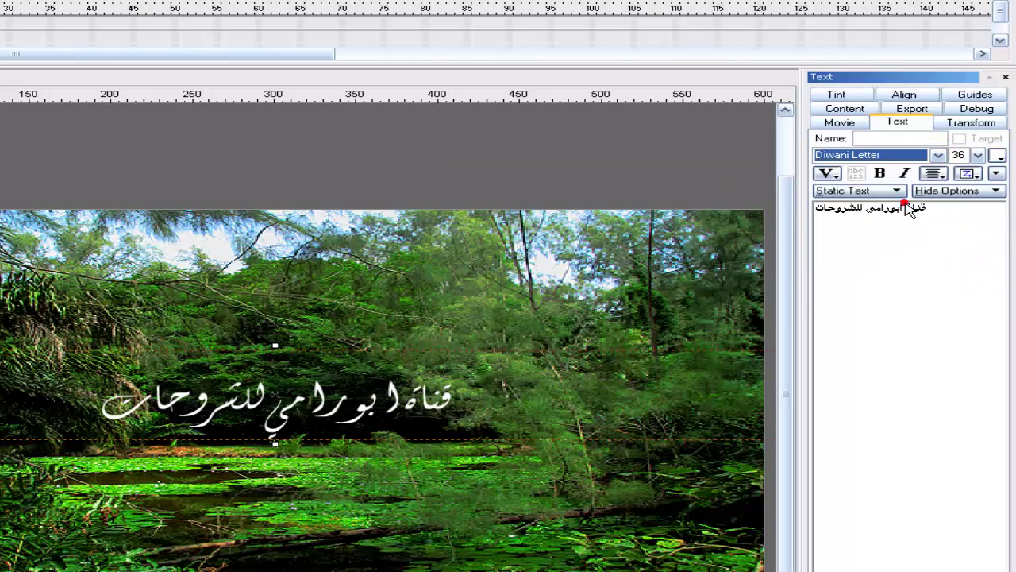
Try dark blue 003399 and bright green 00FF00 as the title's text color
left_click(998, 156)
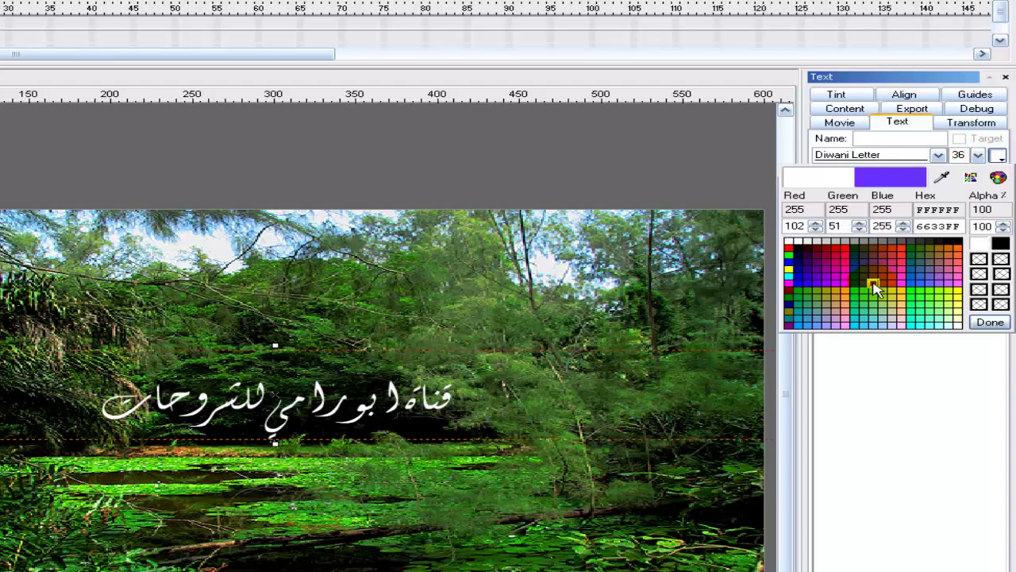
left_click(862, 280)
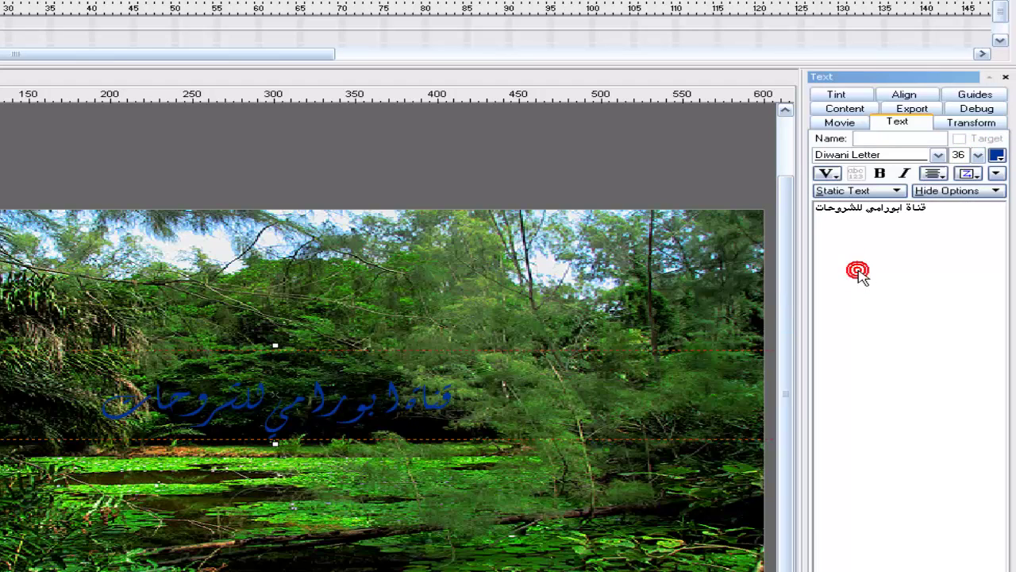
left_click(998, 156)
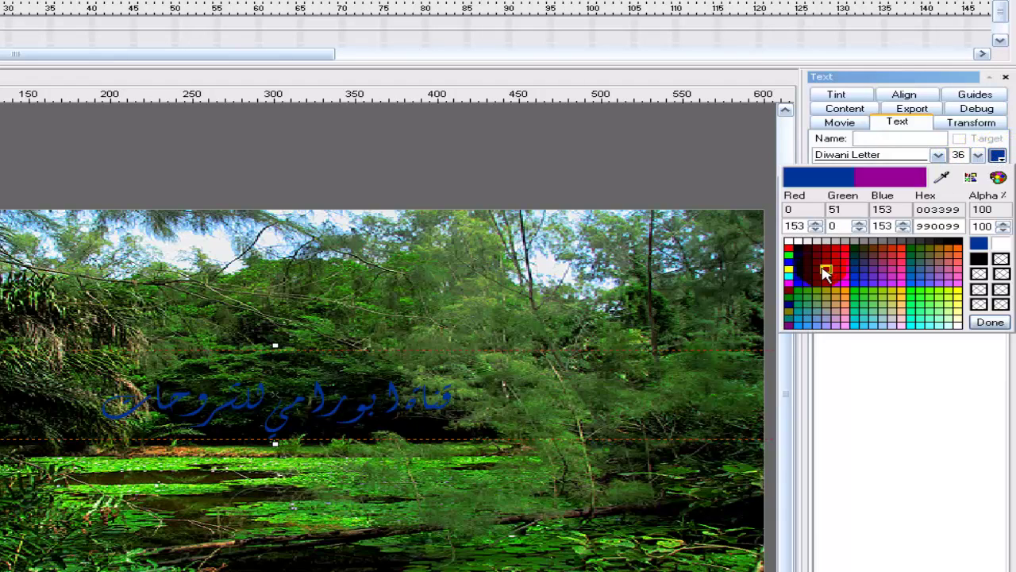
left_click(790, 256)
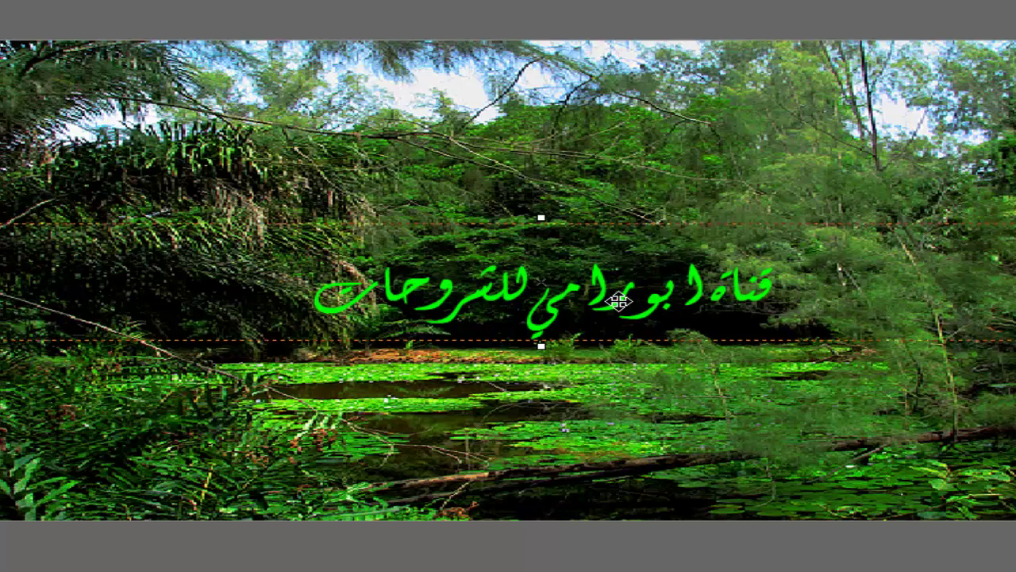
Move the channel title to the image's lower-left corner and set its color to white FFFFFF
left_click_drag(618, 300, 266, 463)
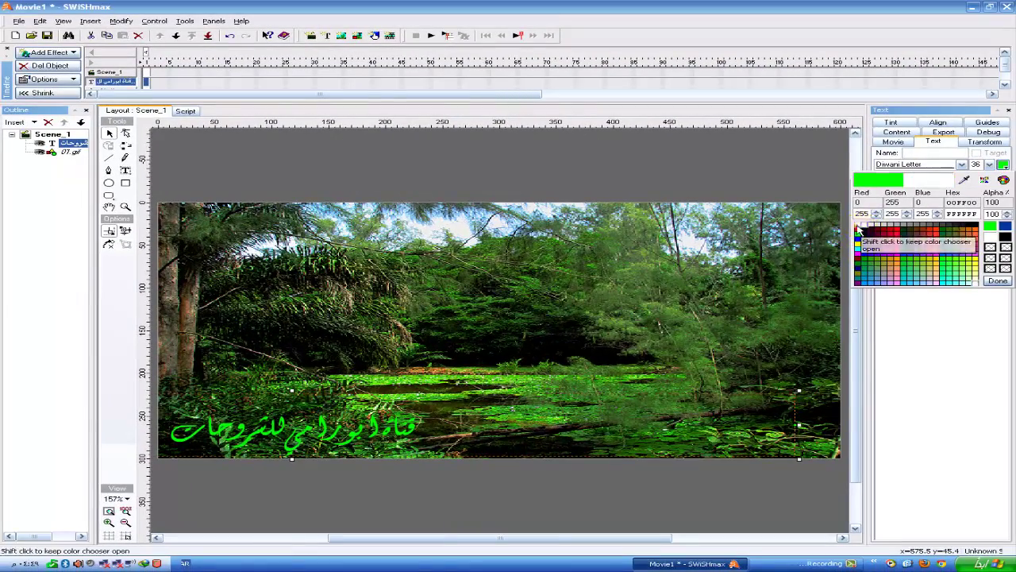
left_click(858, 226)
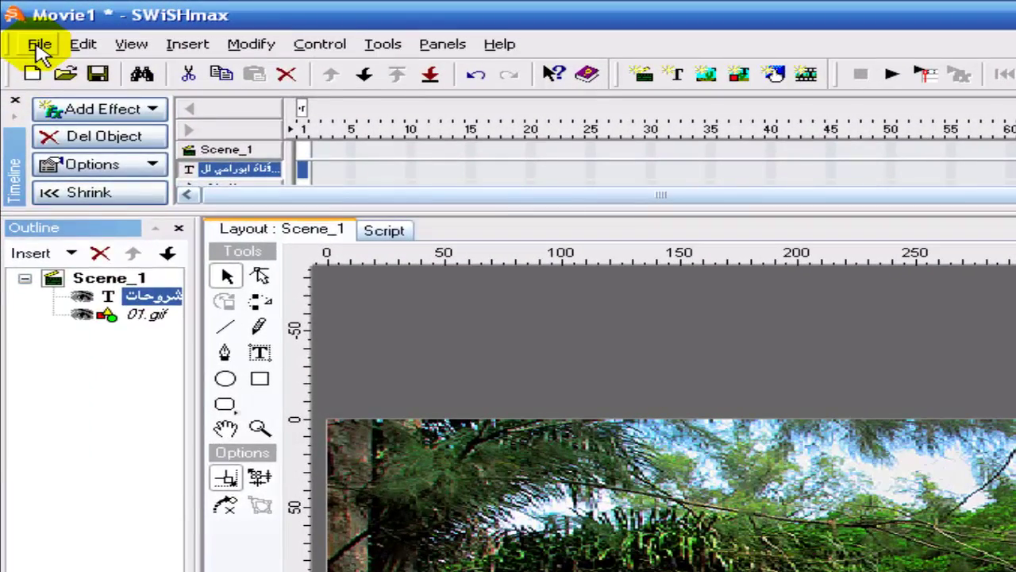
Export the movie as a Shockwave Flash (SWF) file named شرح on the desktop
left_click(40, 45)
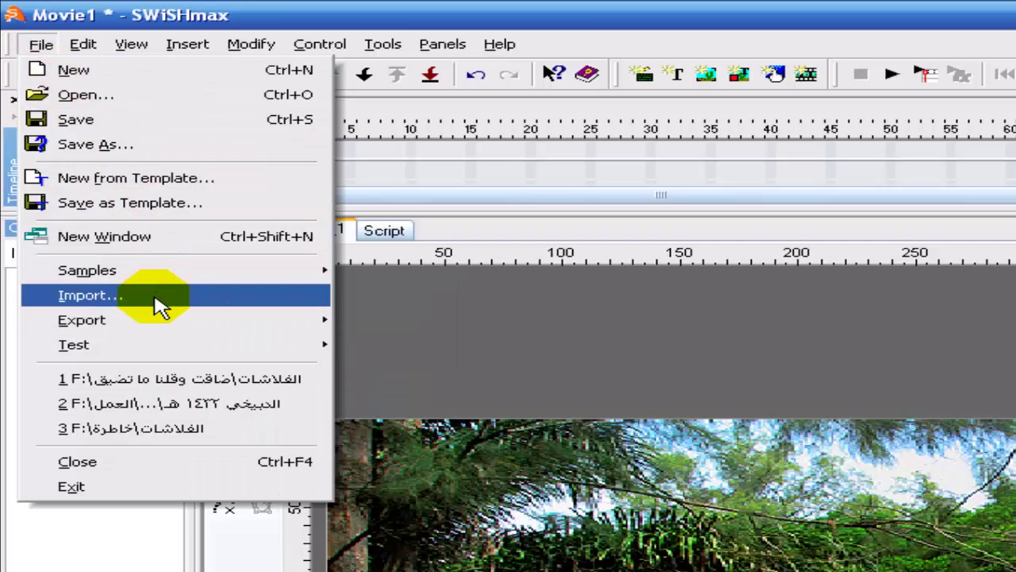
mouse_move(159, 325)
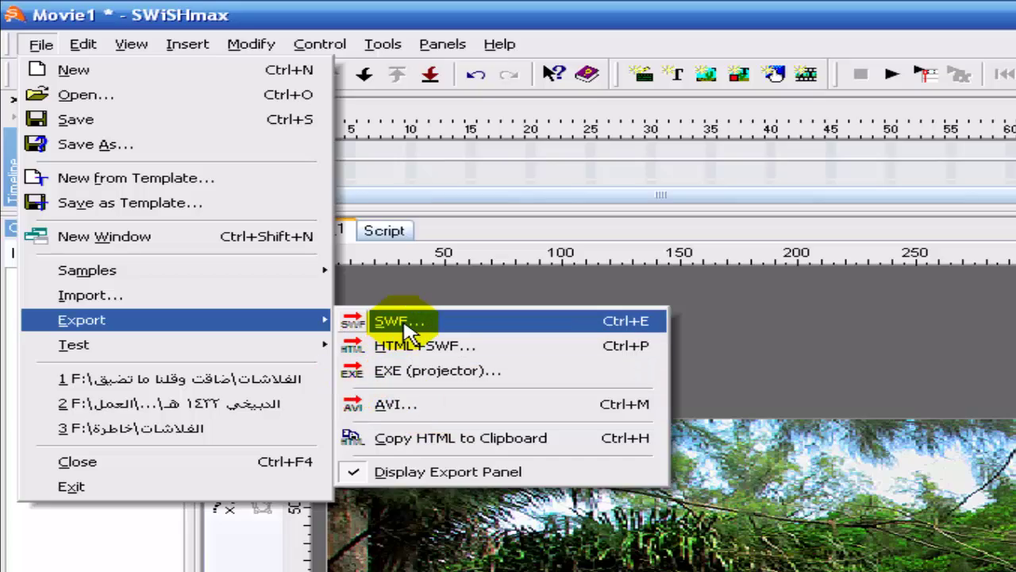
left_click(709, 12)
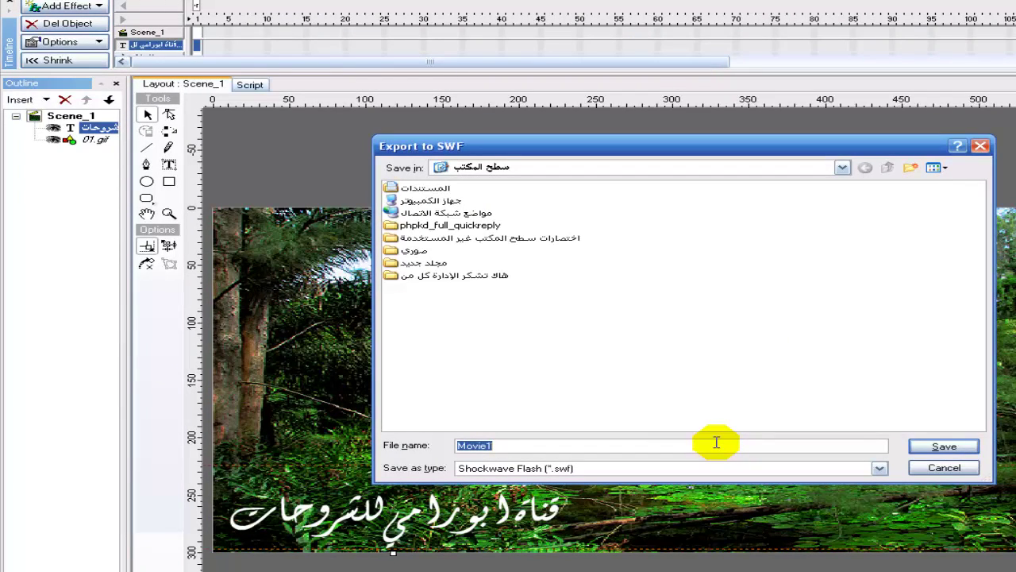
type("شرح")
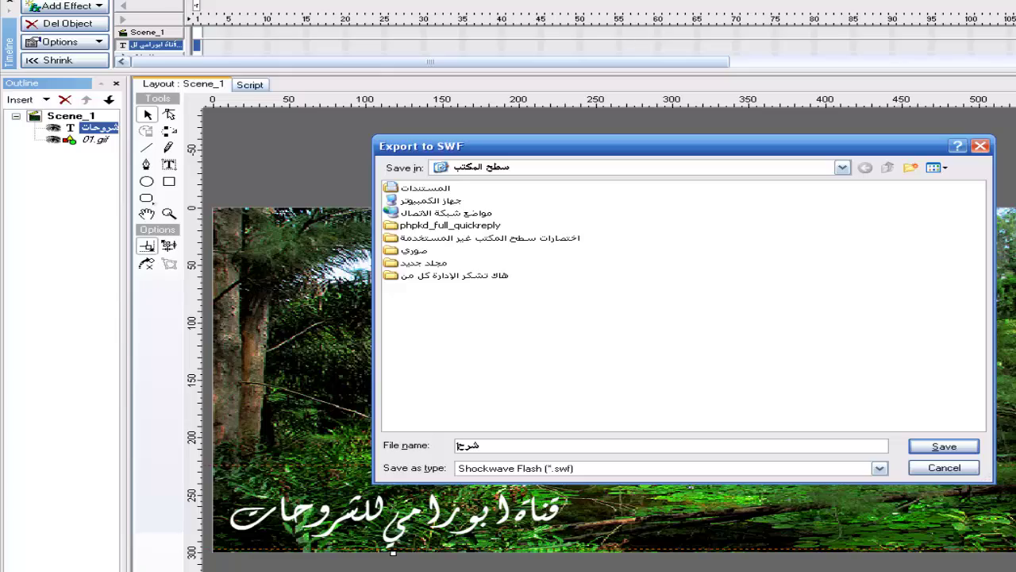
key("Return")
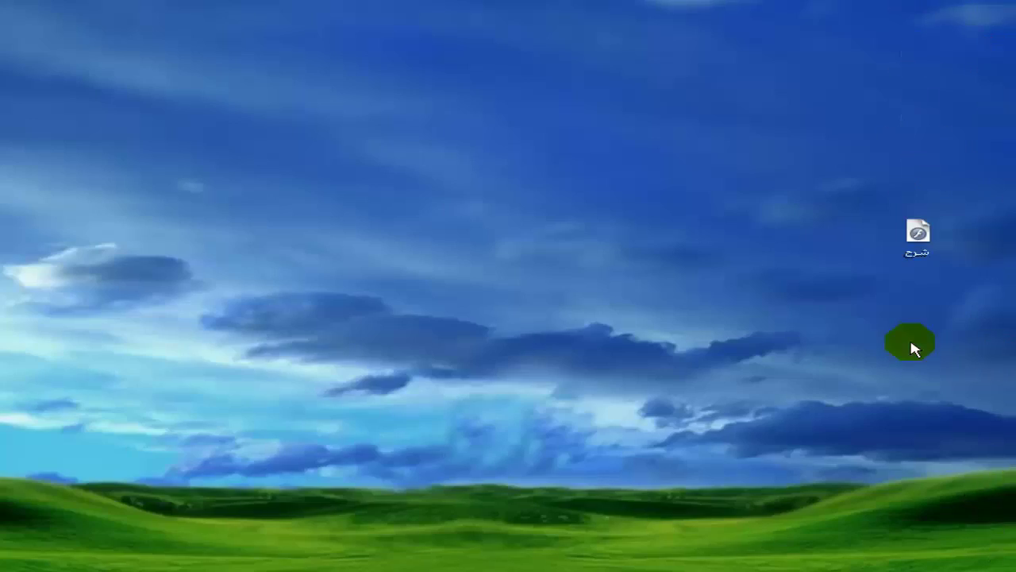
Open the exported شرح file from the desktop in the Flash player to check it, and close the player
double_click(921, 242)
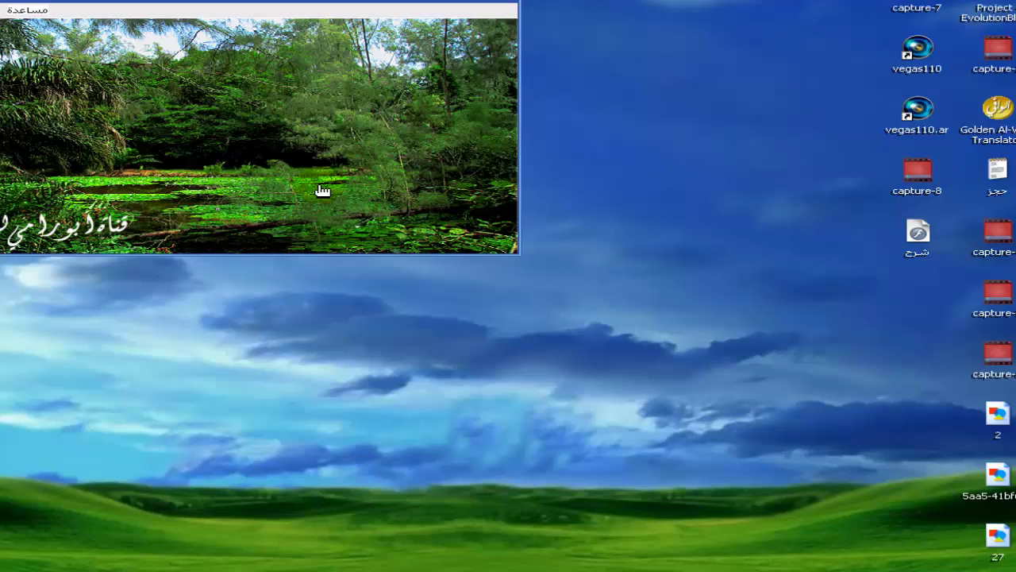
left_click_drag(356, 1, 551, 9)
left_click(688, 6)
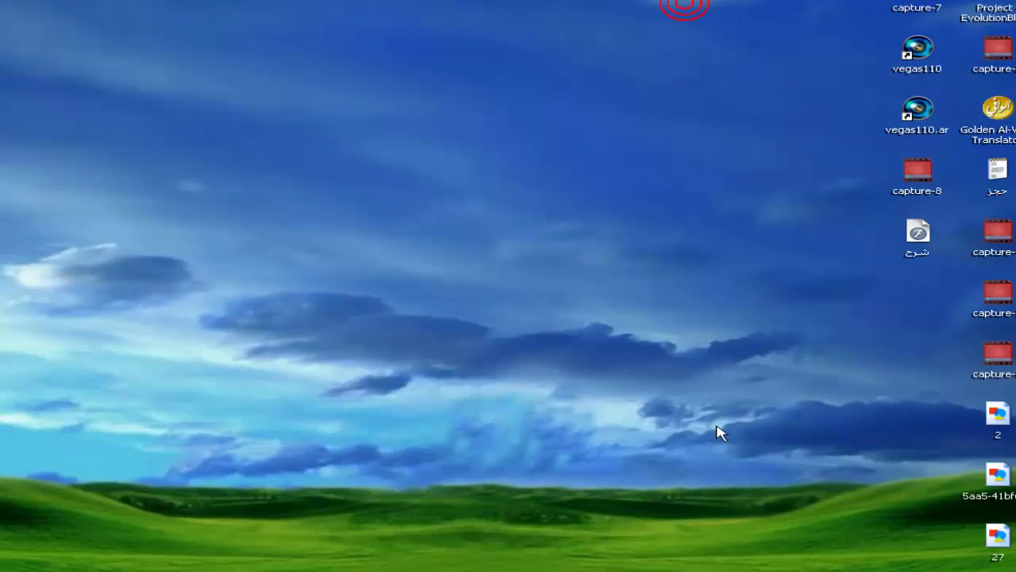